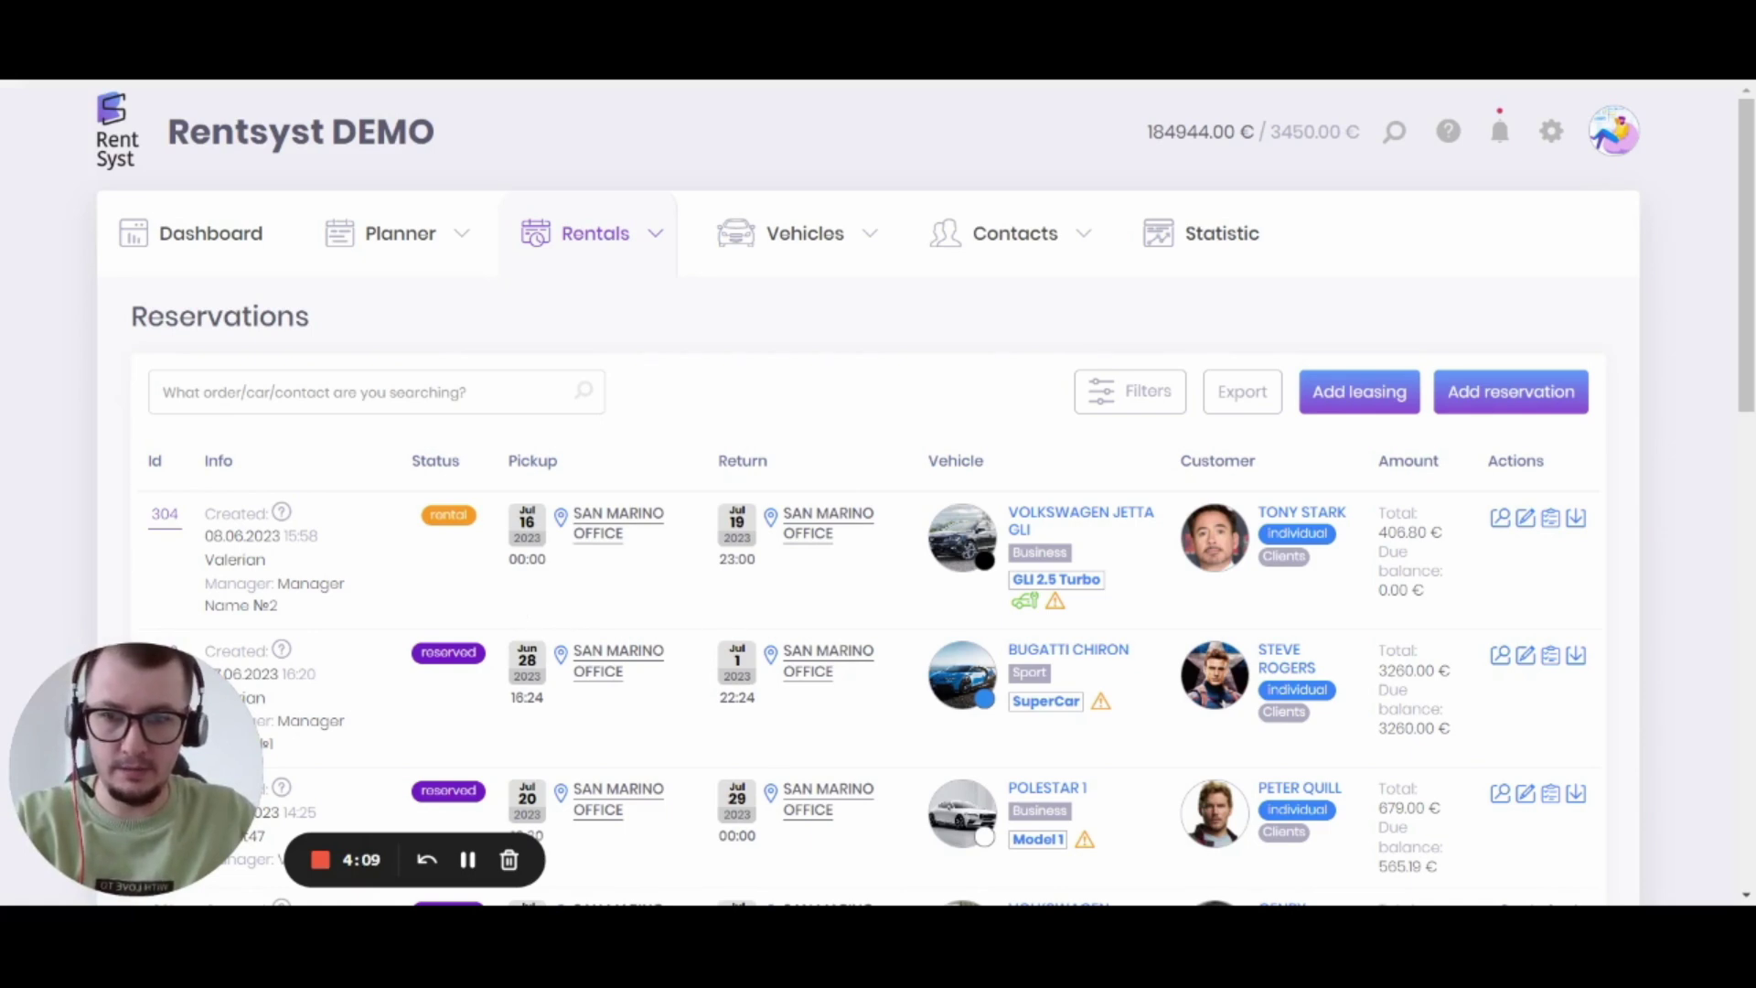
Step: Open reservation 304 and check its 406.80 € payment and 0.00 € balance due
double_click(1537, 461)
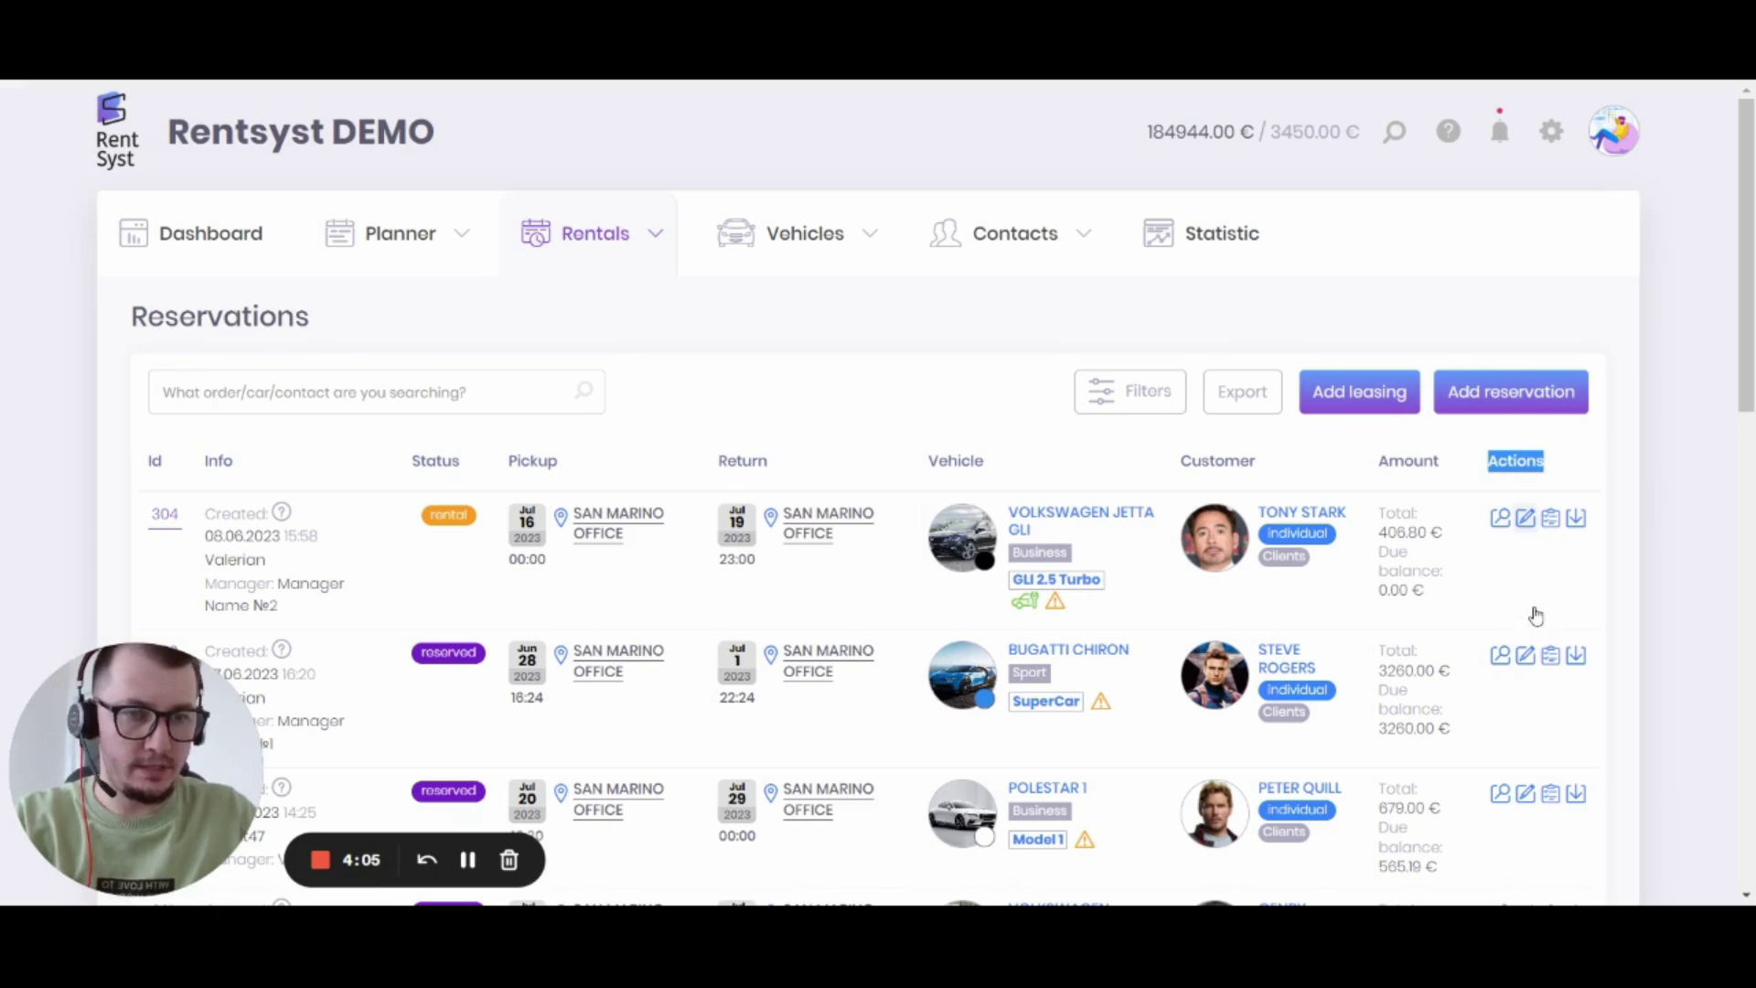
left_click(1507, 607)
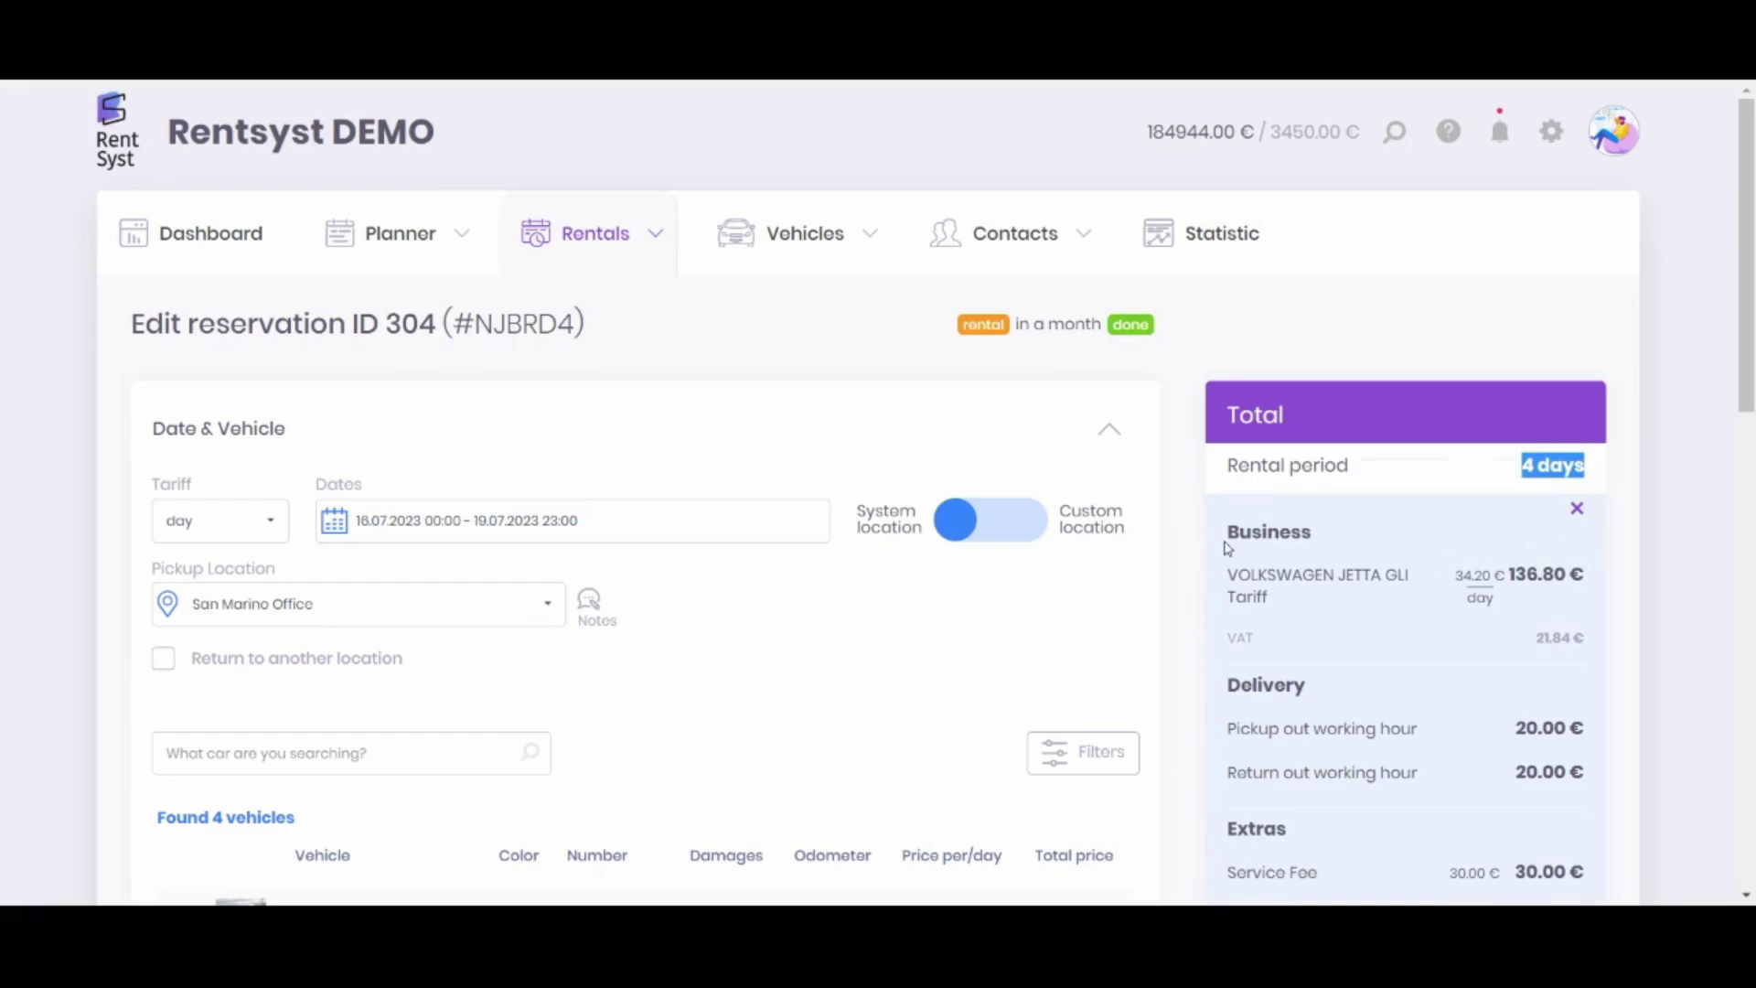
scroll(1227, 549, "down", 7)
left_click_drag(1511, 485, 1587, 489)
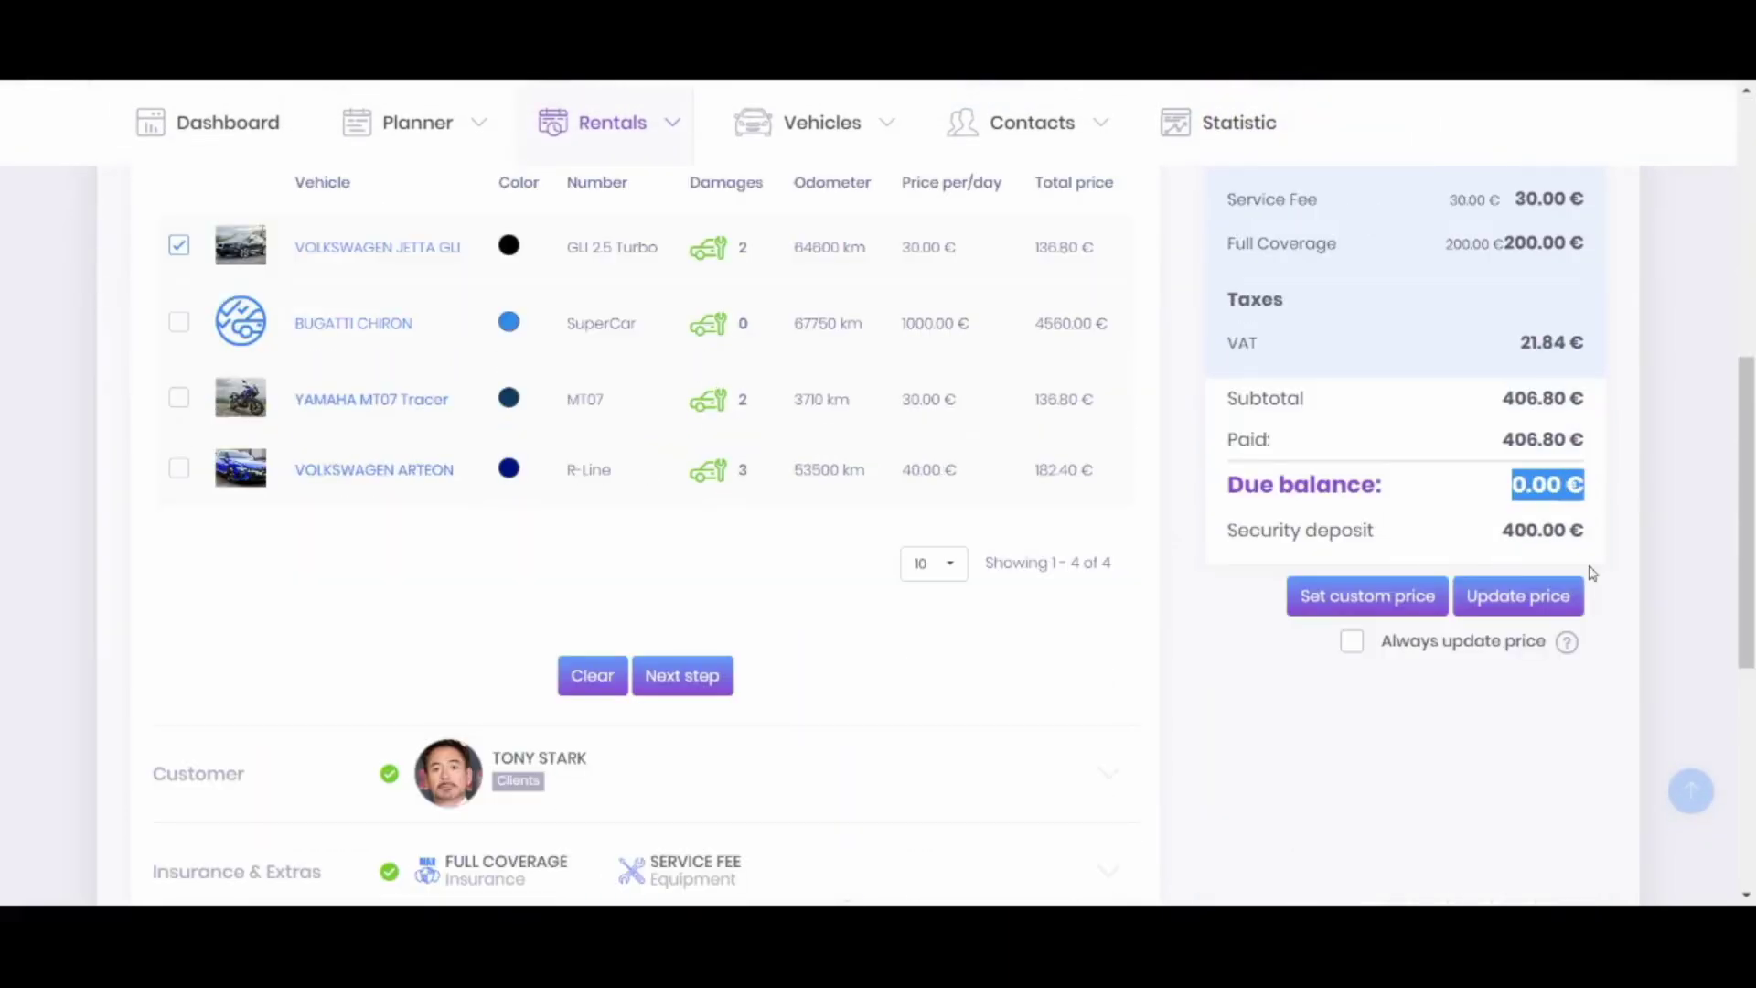
scroll(595, 579, "down", 4)
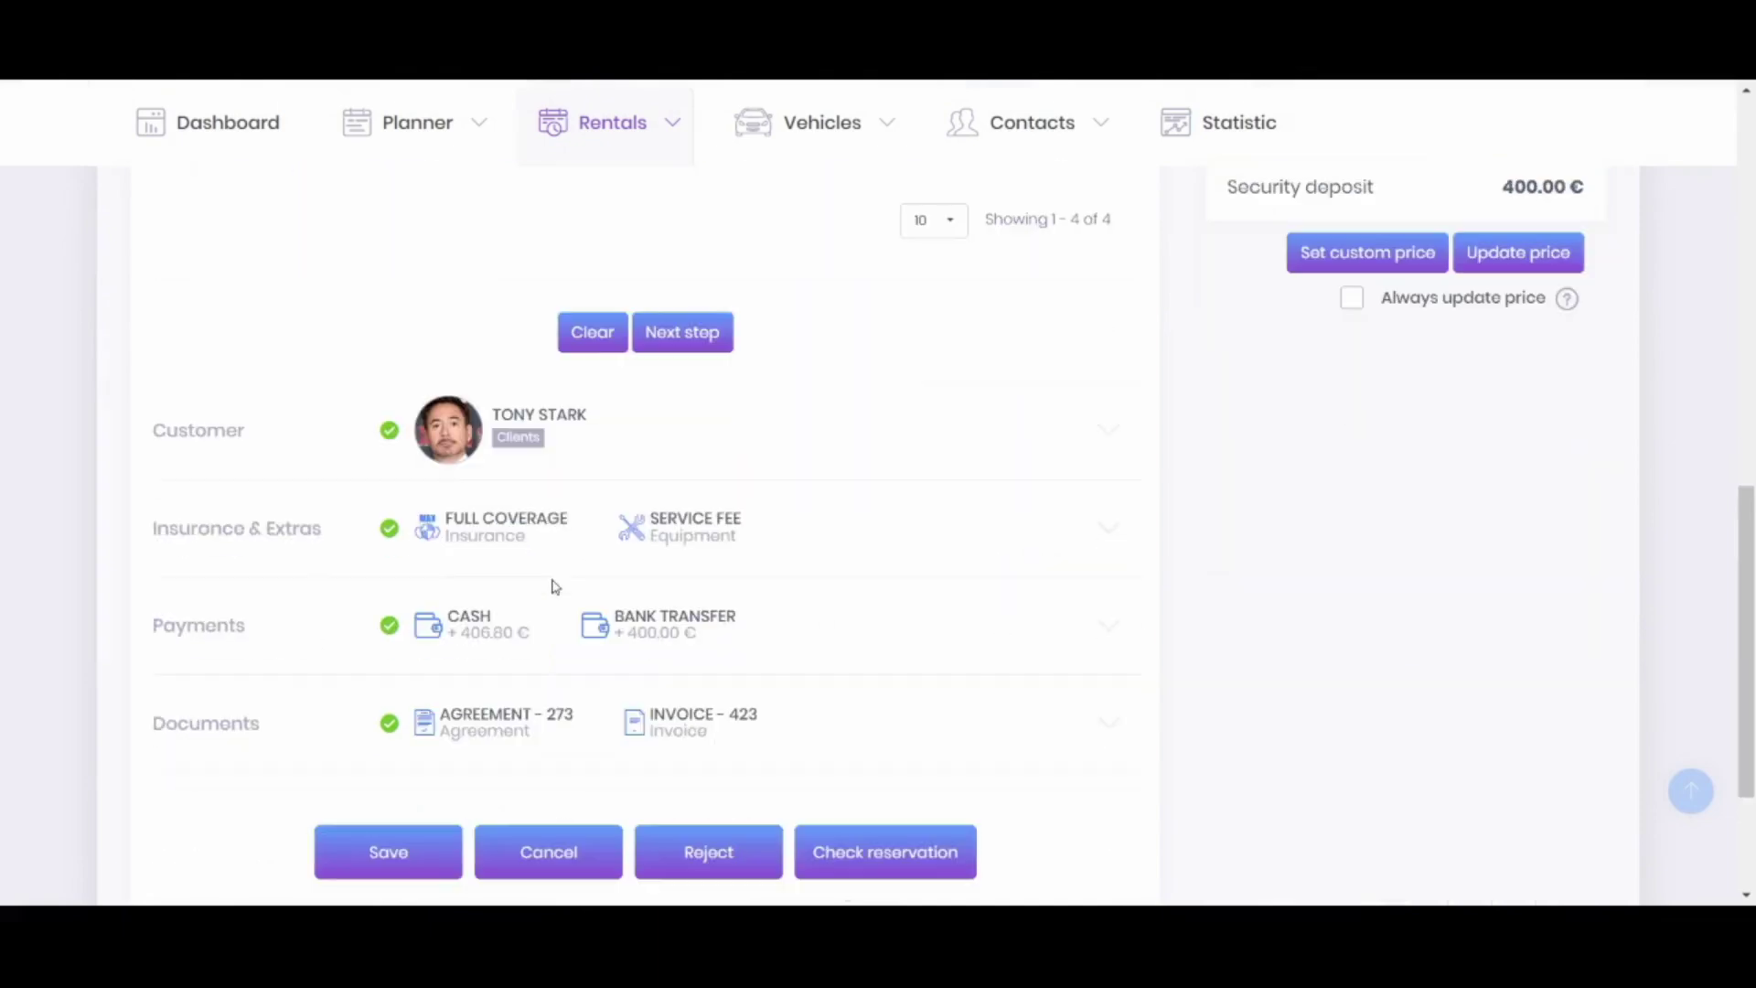
left_click(869, 632)
Step: Expand the date and vehicle details: Volkswagen Jetta GLI booked 16.07.2023–19.07.2023
scroll(802, 622, "up", 2)
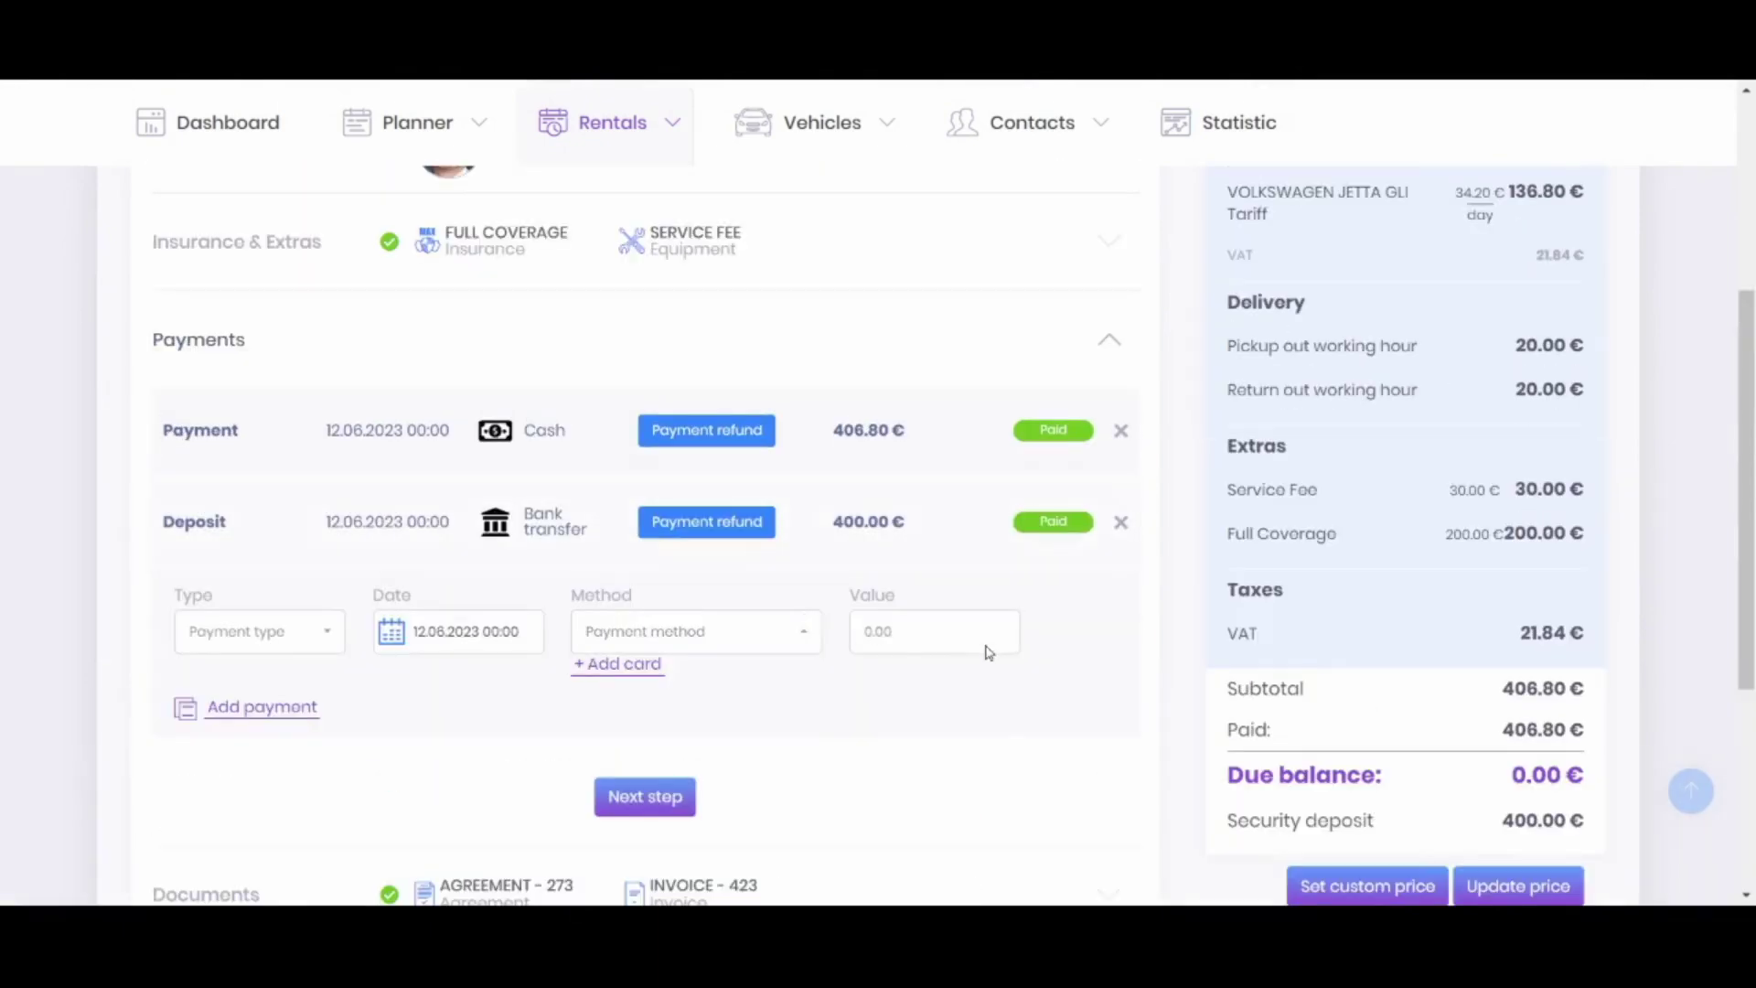
left_click_drag(1511, 775, 1586, 777)
scroll(1602, 852, "up", 3)
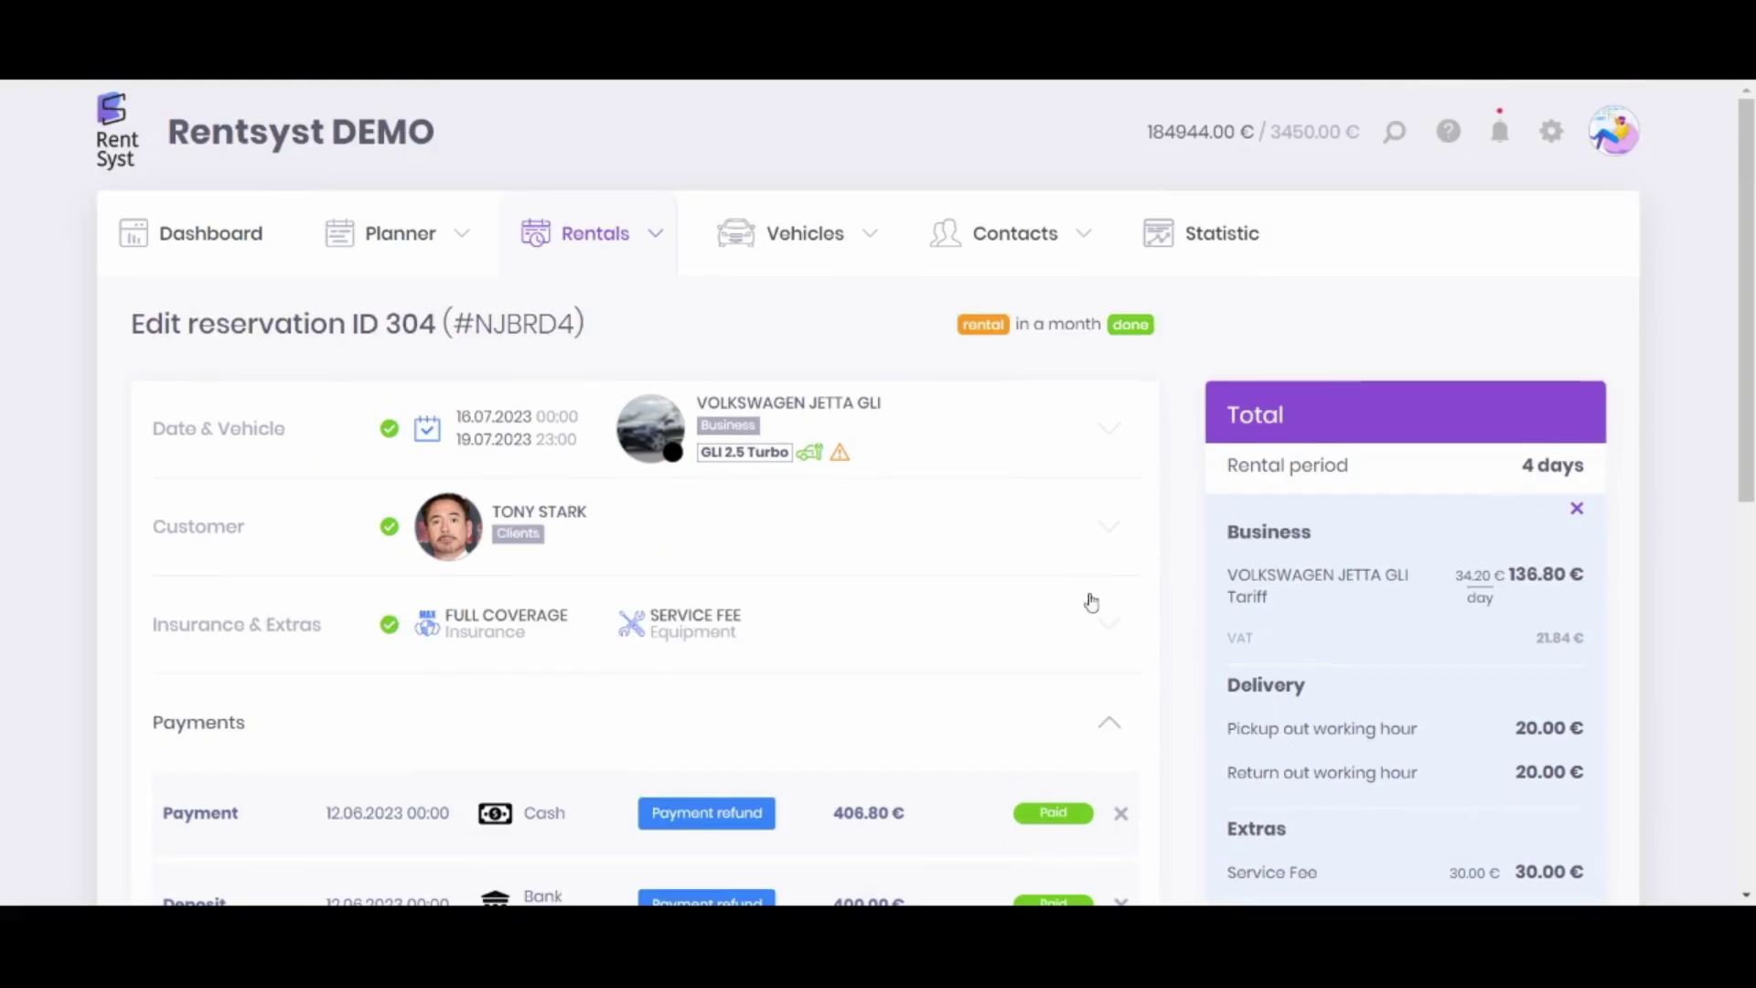
left_click(1107, 430)
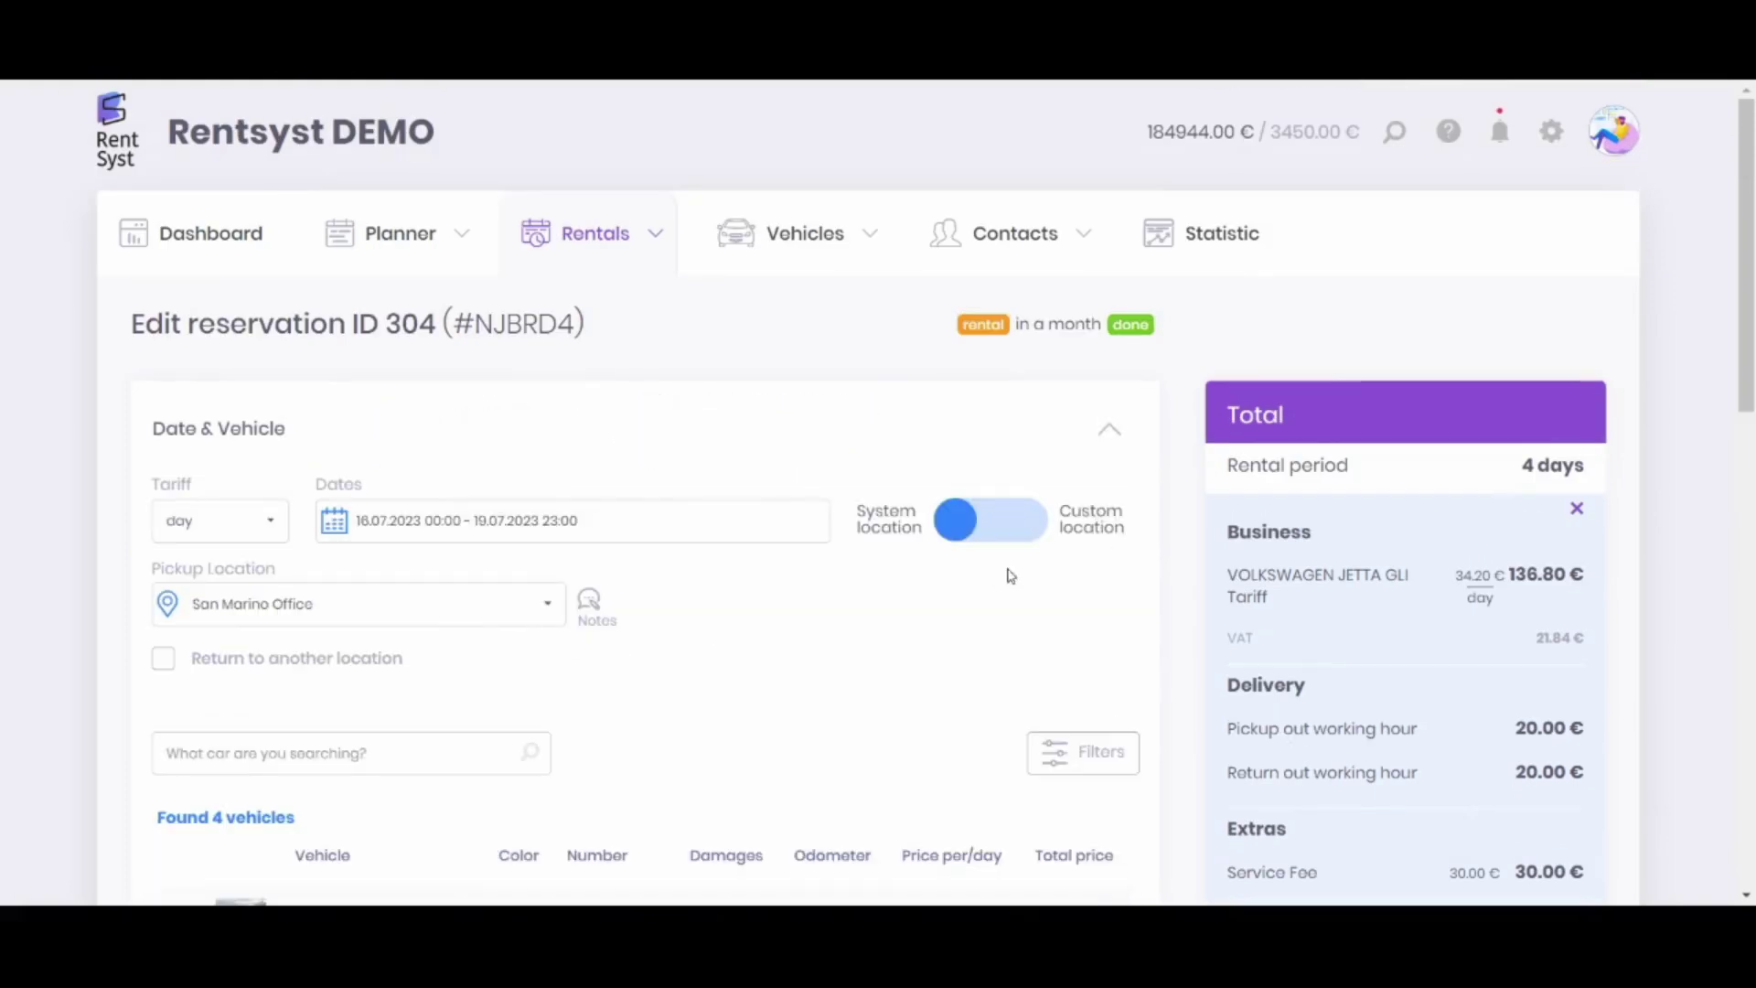
scroll(1473, 552, "down", 4)
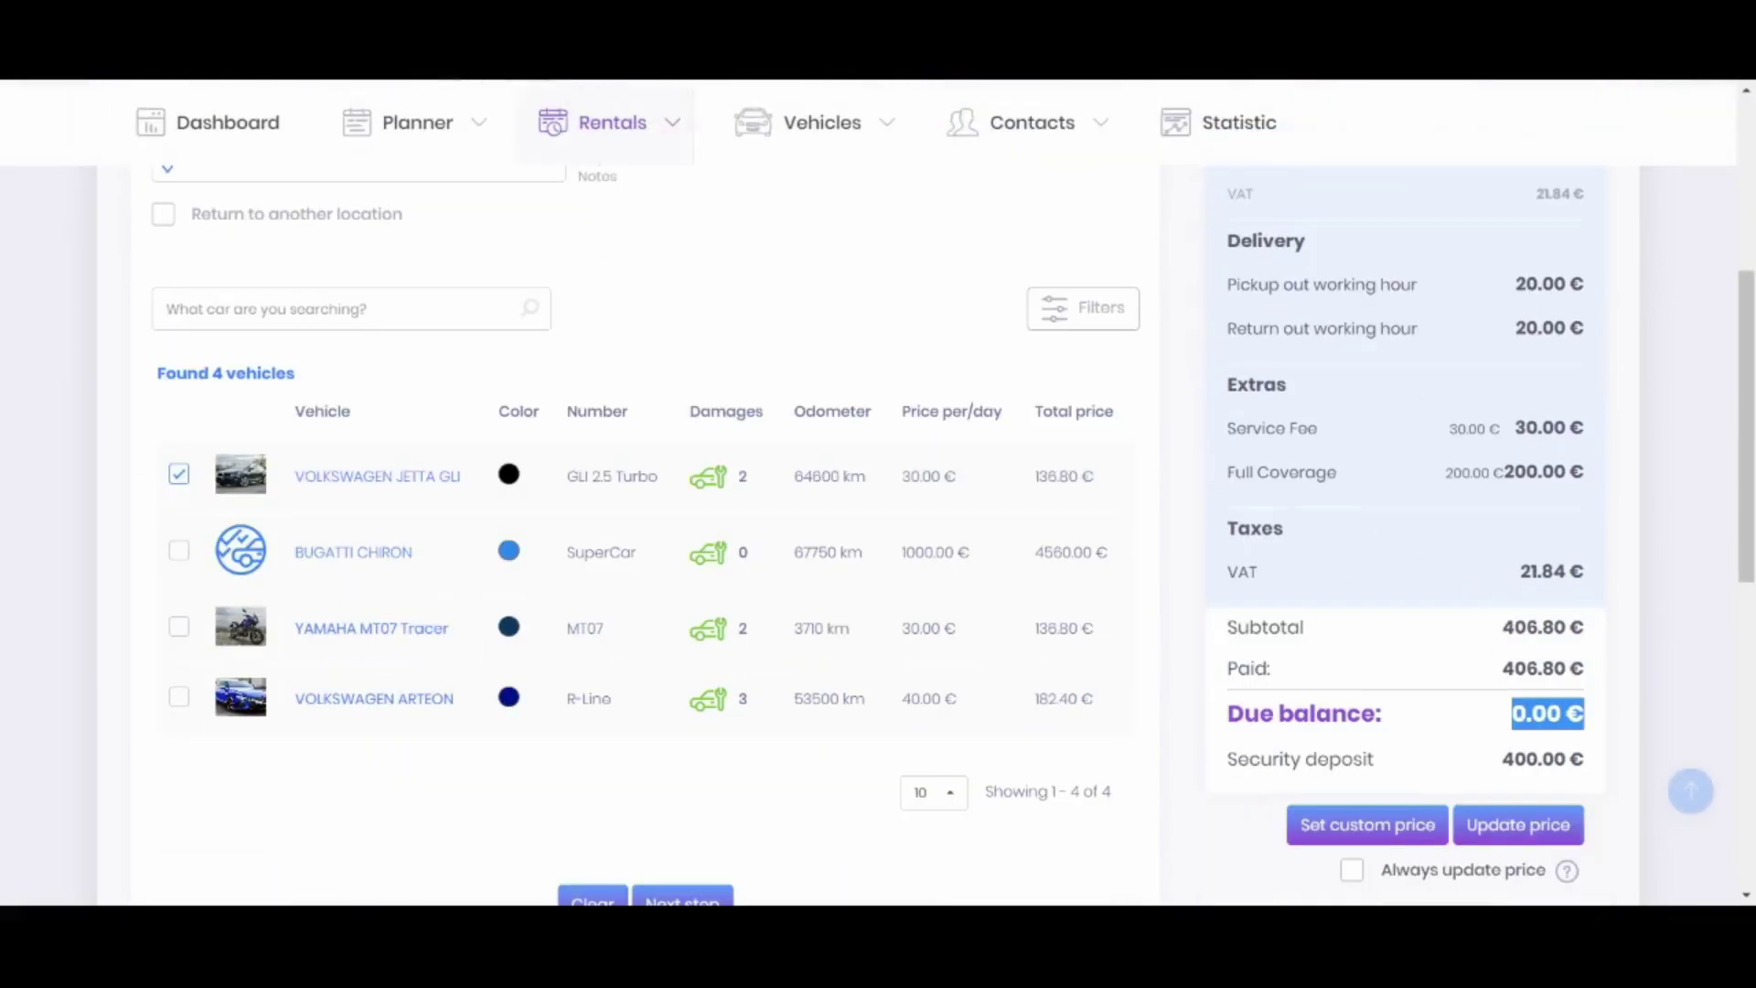
scroll(869, 494, "up", 5)
Step: Change the rental dates to 16–21 July
left_click(476, 521)
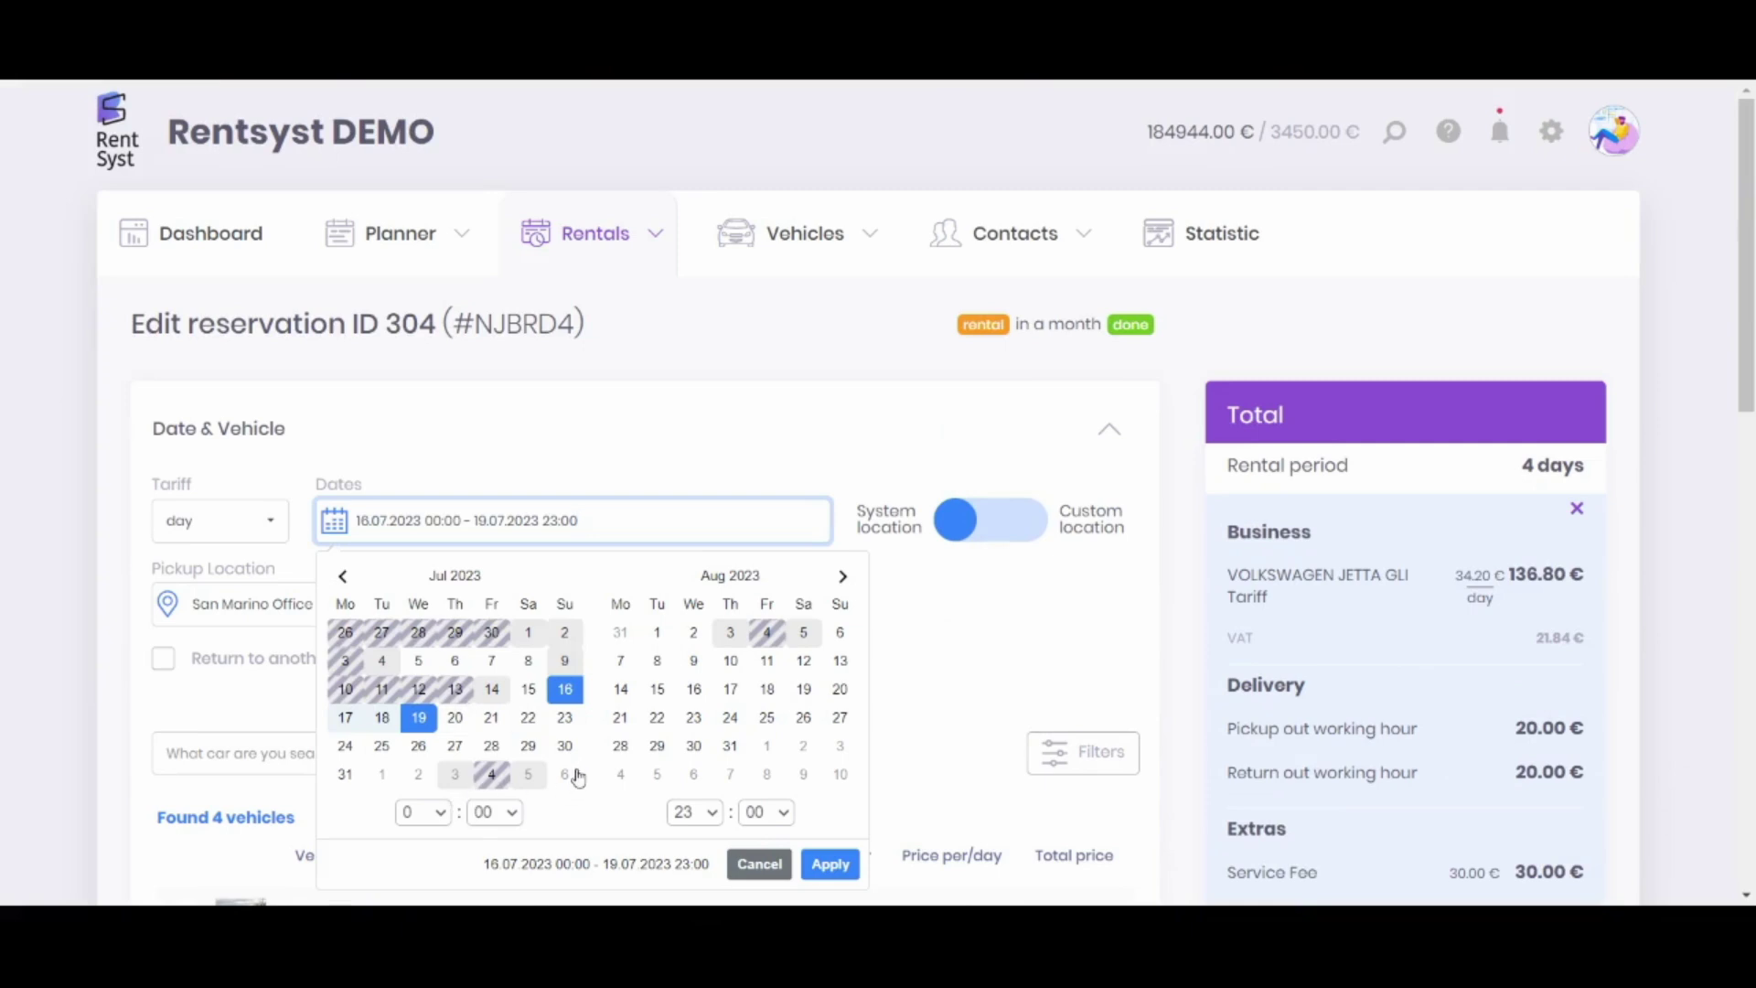
left_click(491, 717)
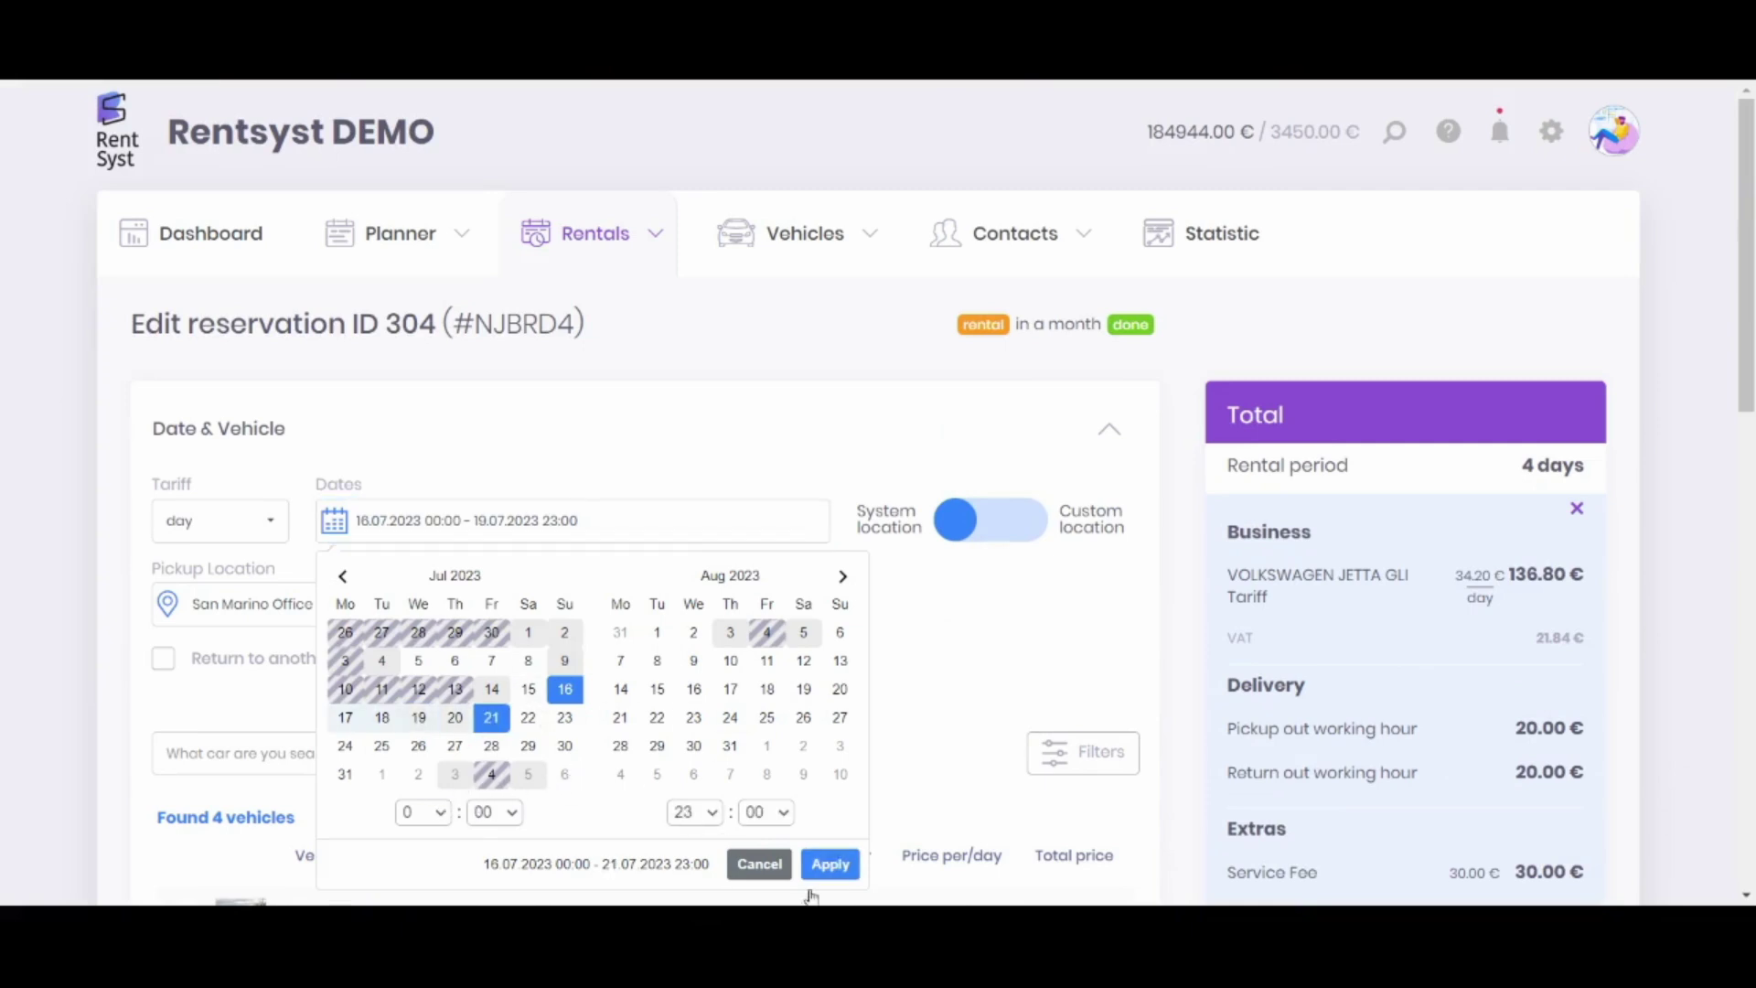
left_click(829, 863)
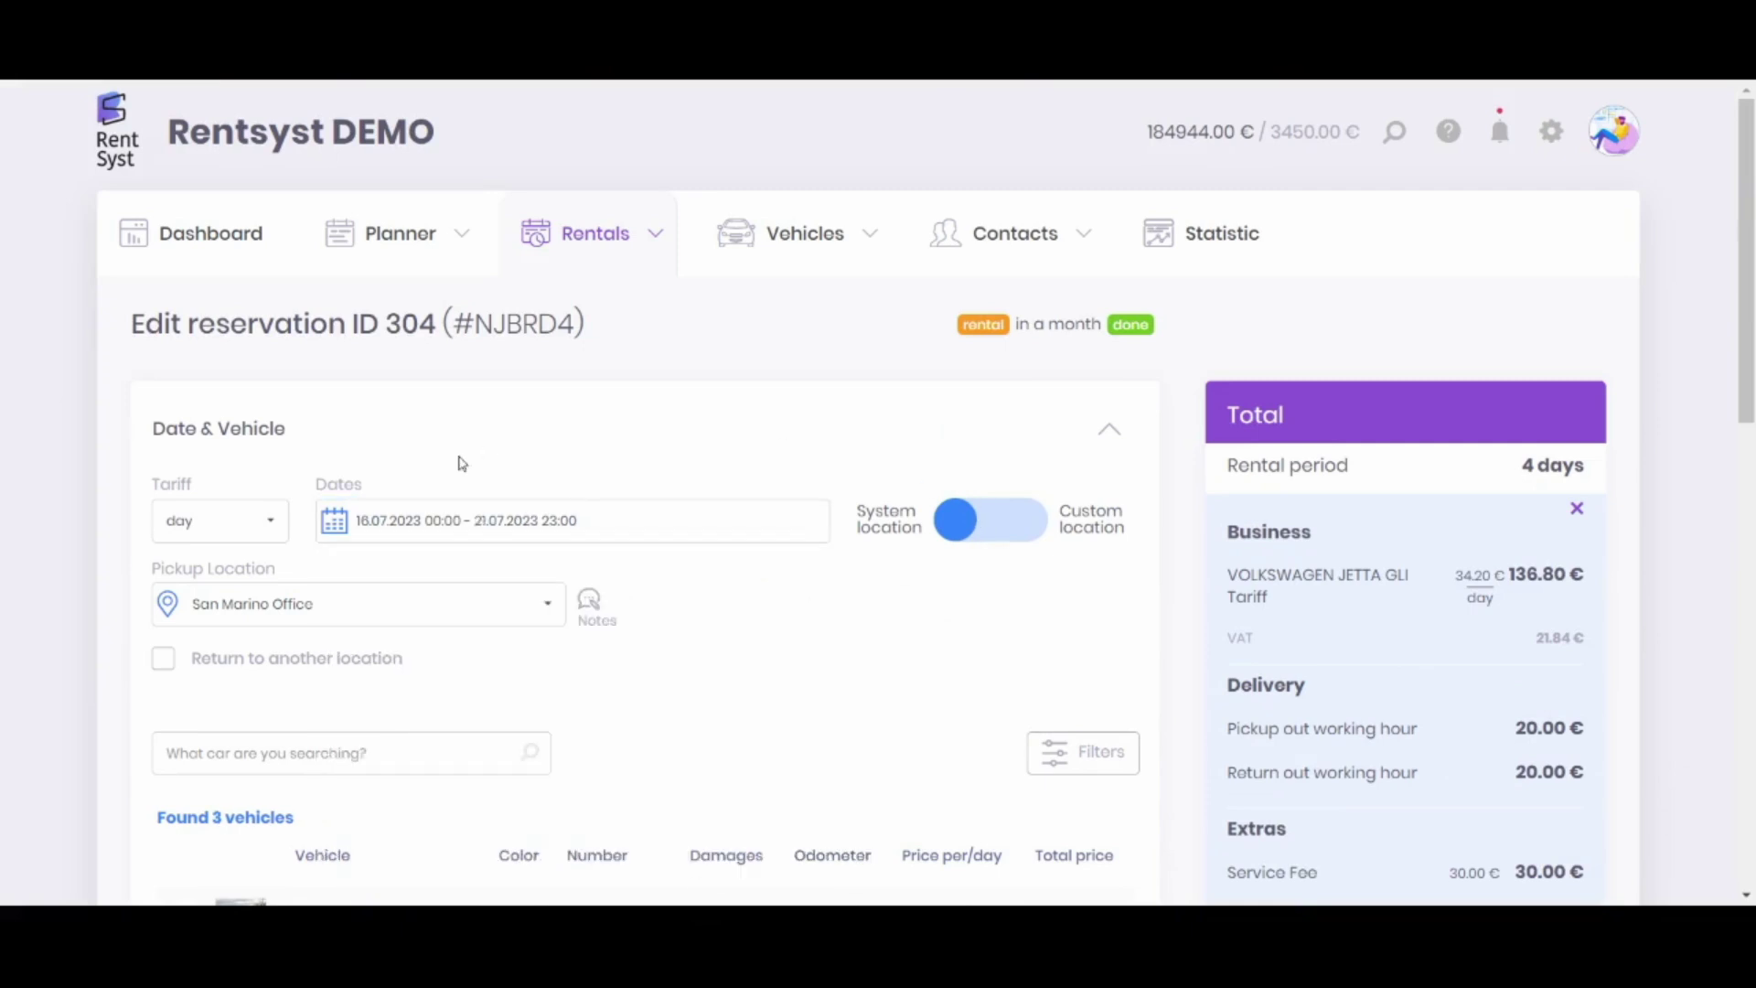
Step: Recalculate the price for the new dates, giving a 475.20 € subtotal and 68.40 € due
scroll(460, 462, "down", 1)
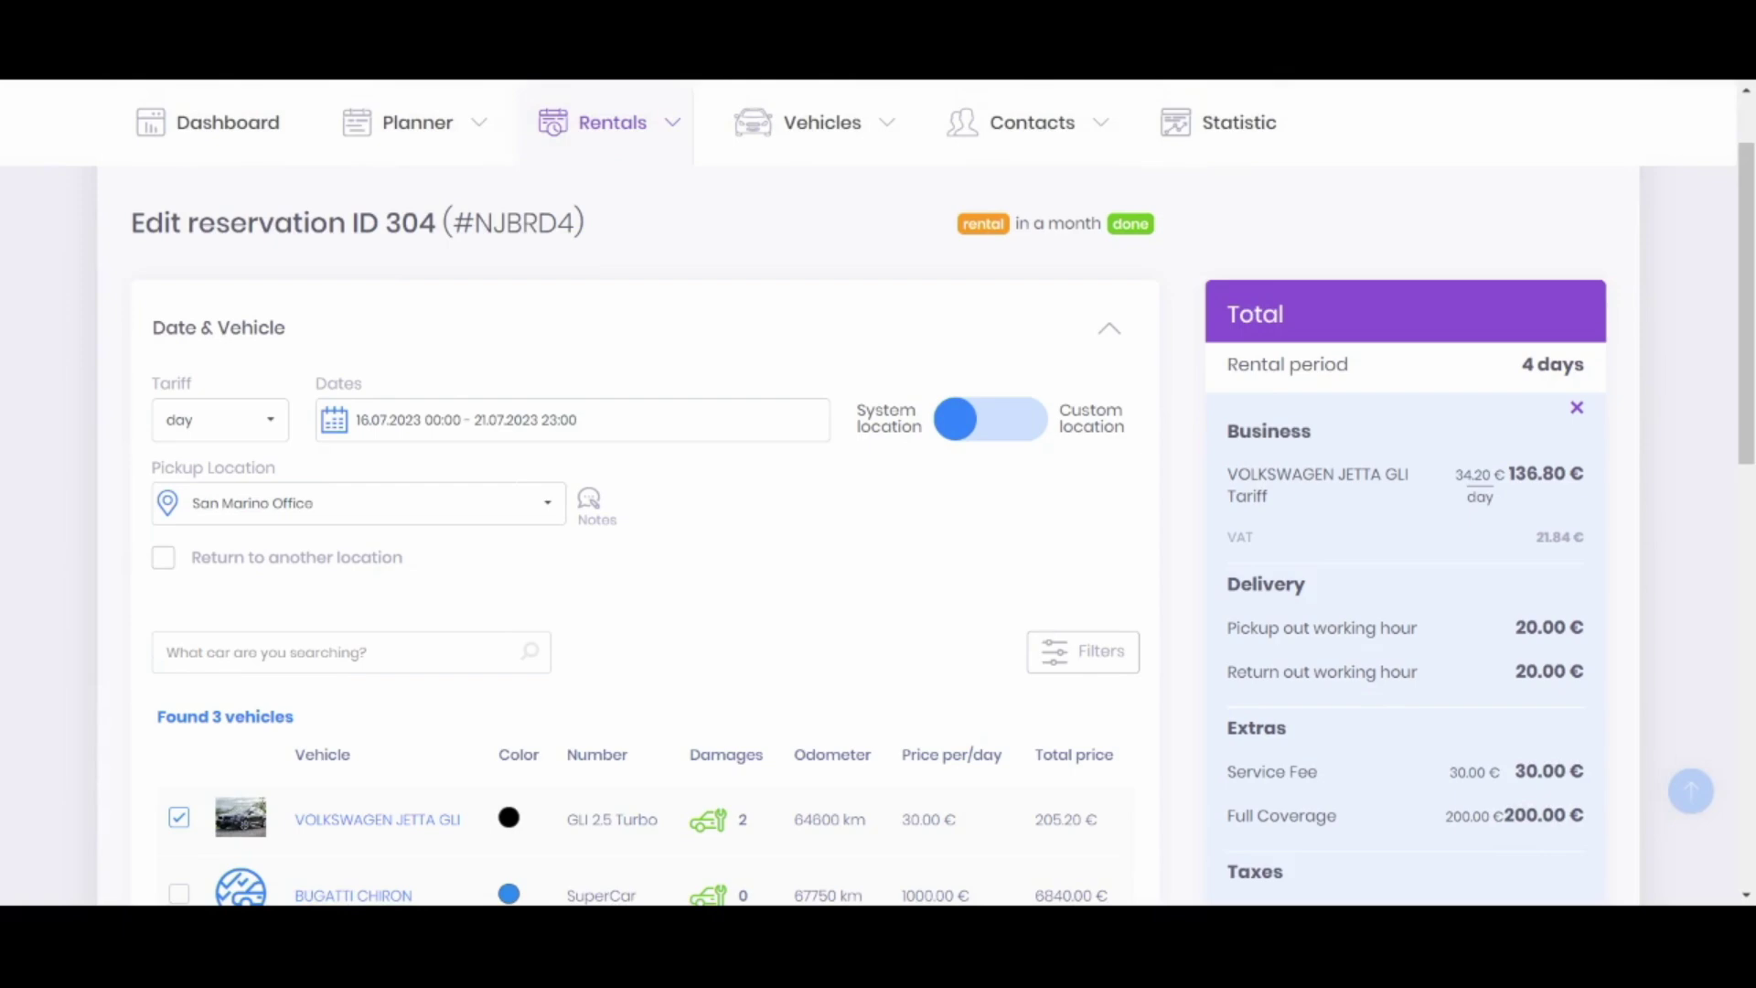
scroll(586, 526, "down", 7)
scroll(915, 586, "down", 3)
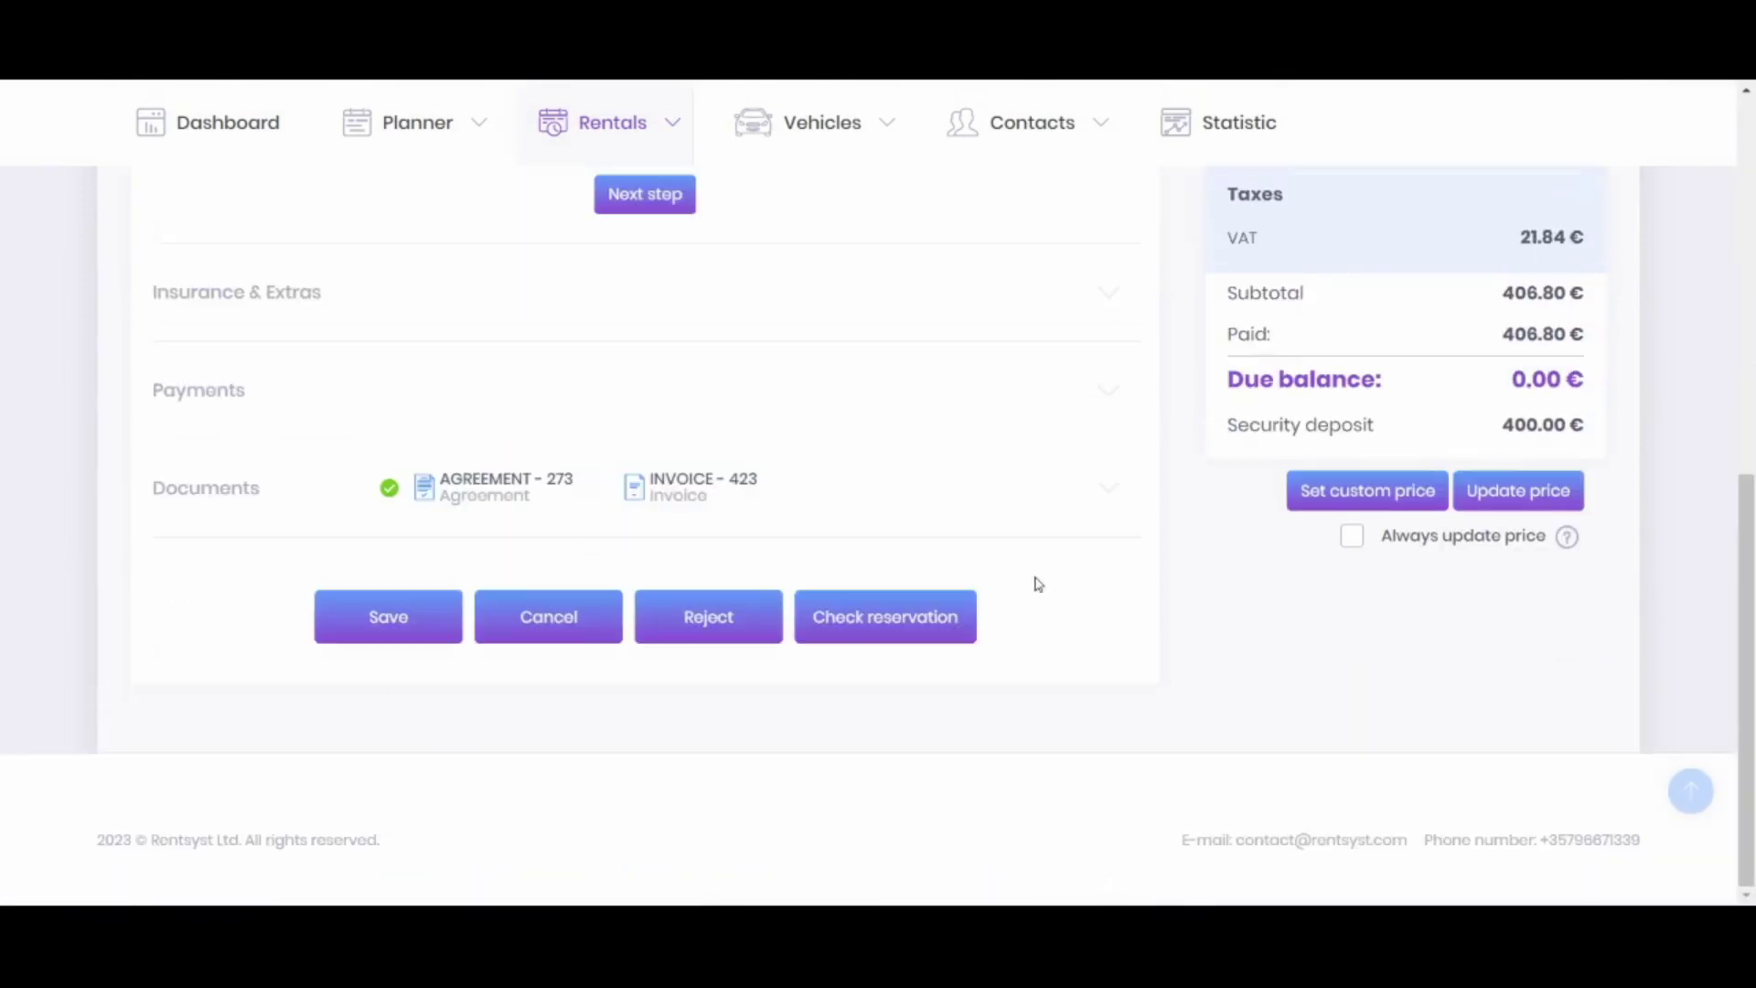
scroll(1007, 506, "up", 10)
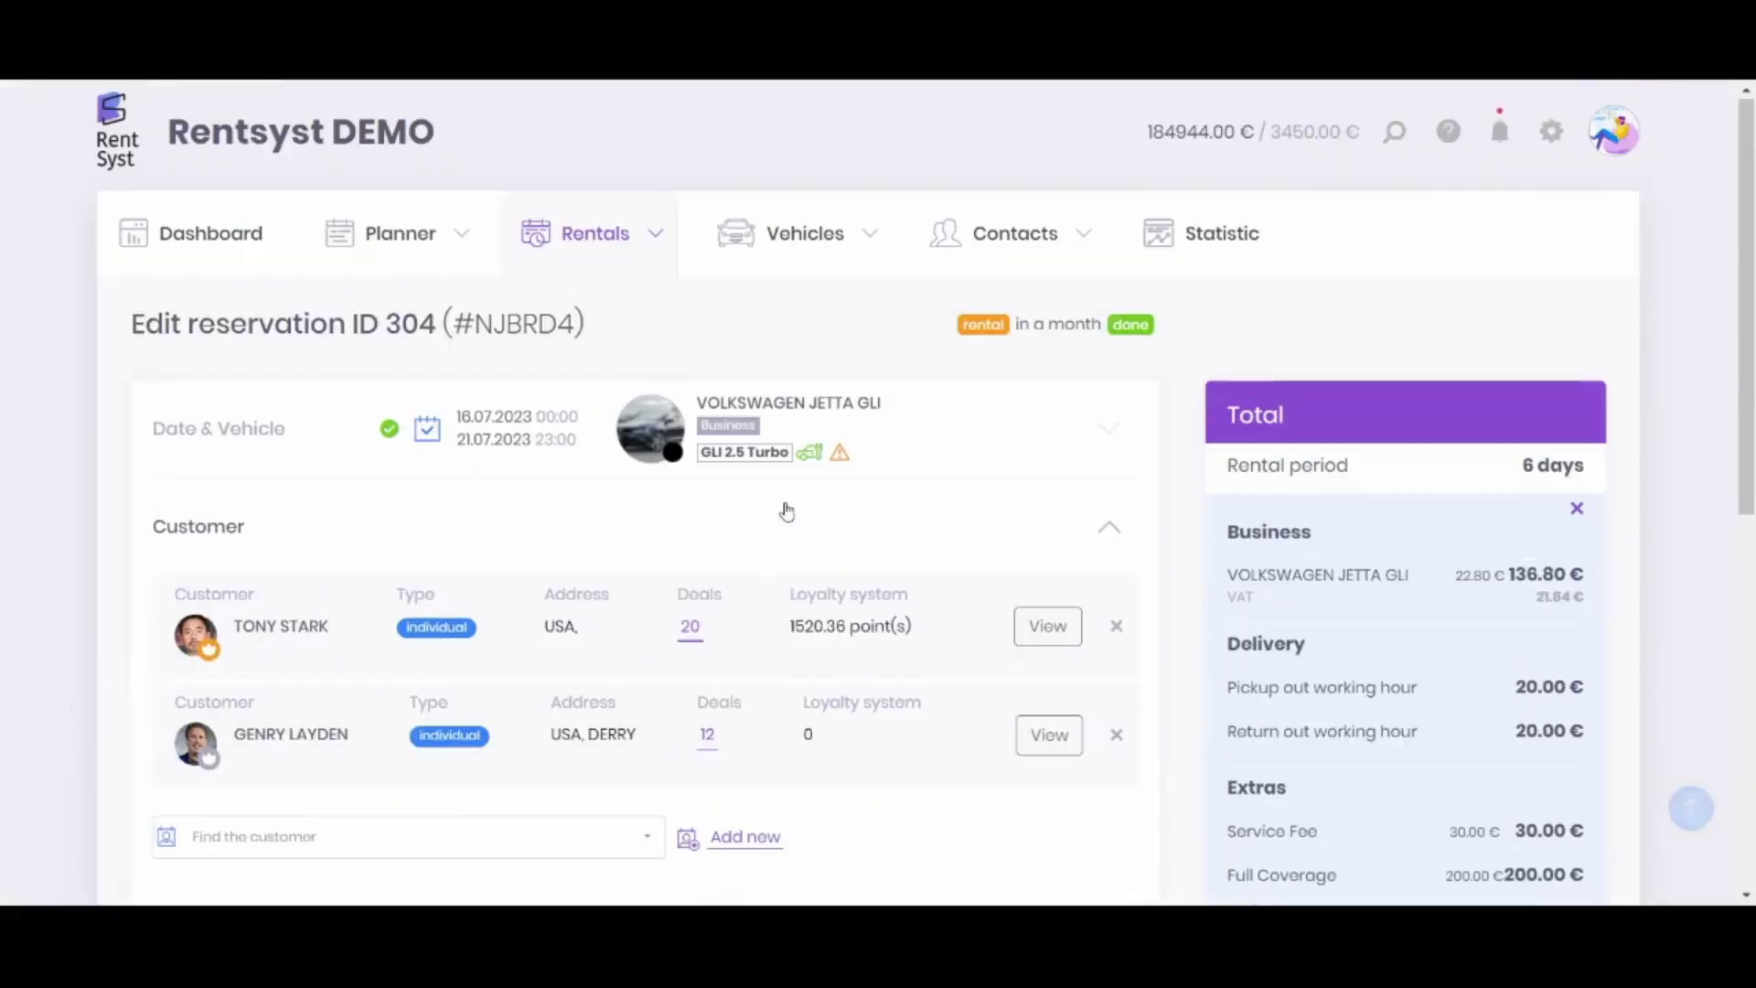
scroll(1280, 498, "down", 2)
left_click_drag(1522, 250, 1589, 254)
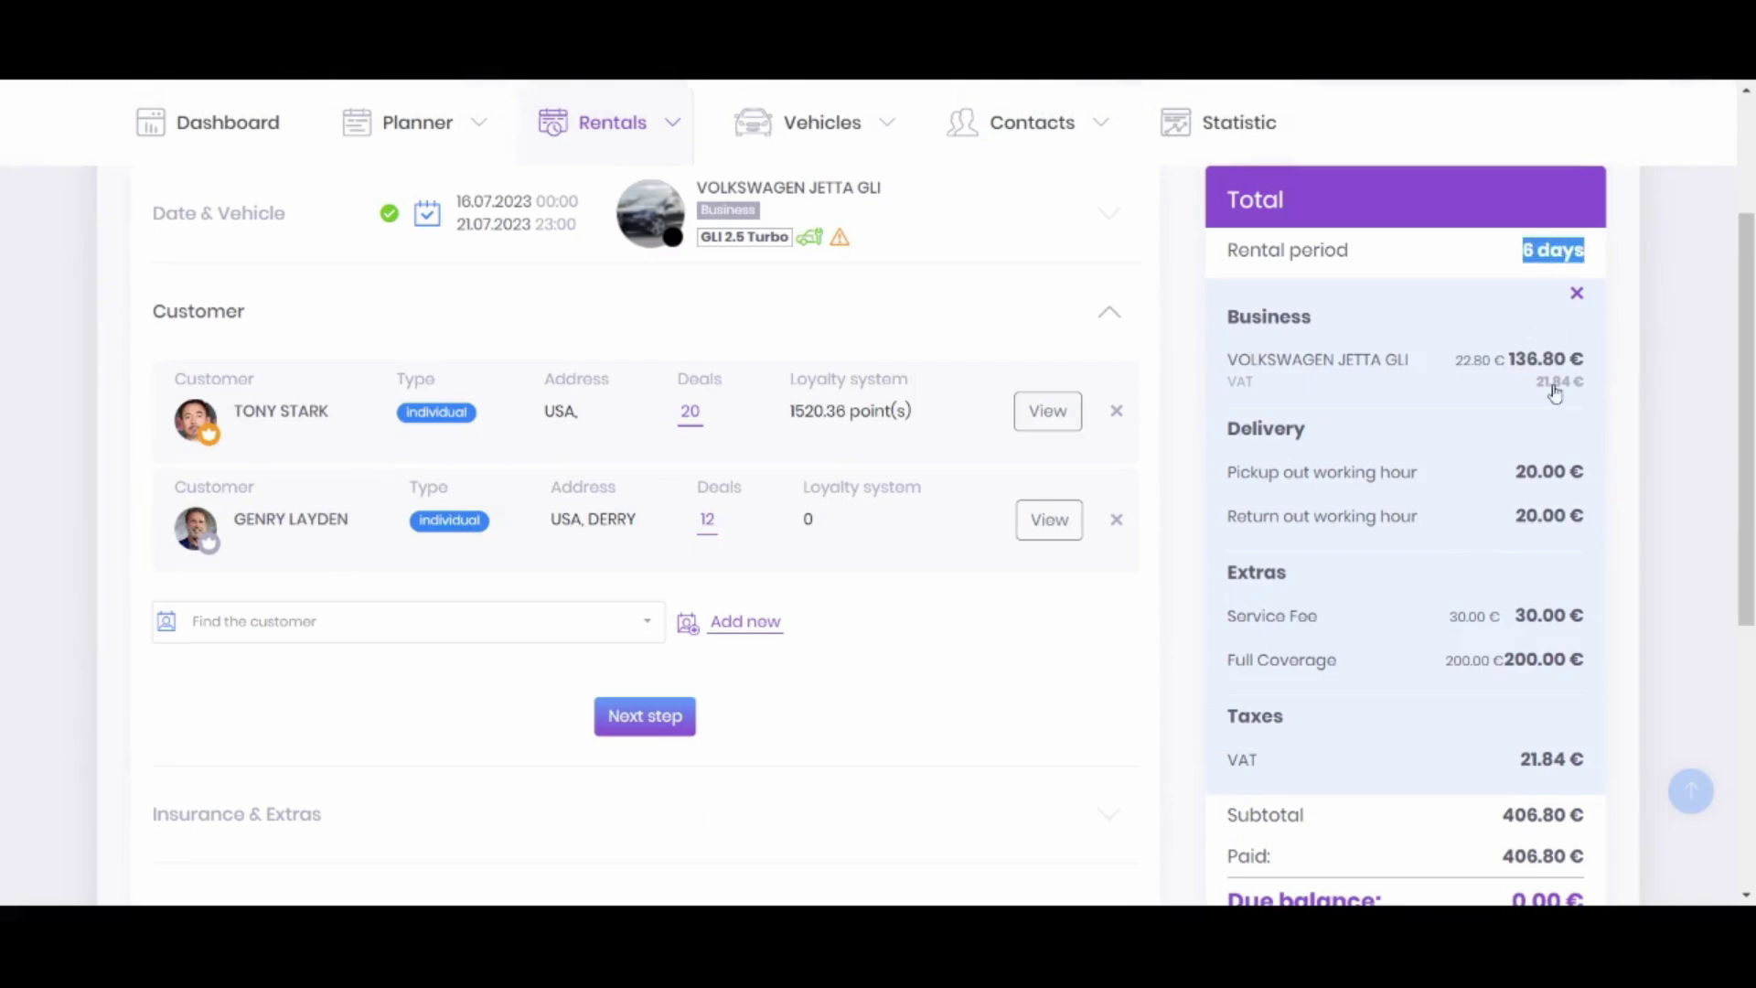
left_click(1542, 328)
left_click_drag(1526, 335, 1591, 252)
scroll(1555, 384, "down", 5)
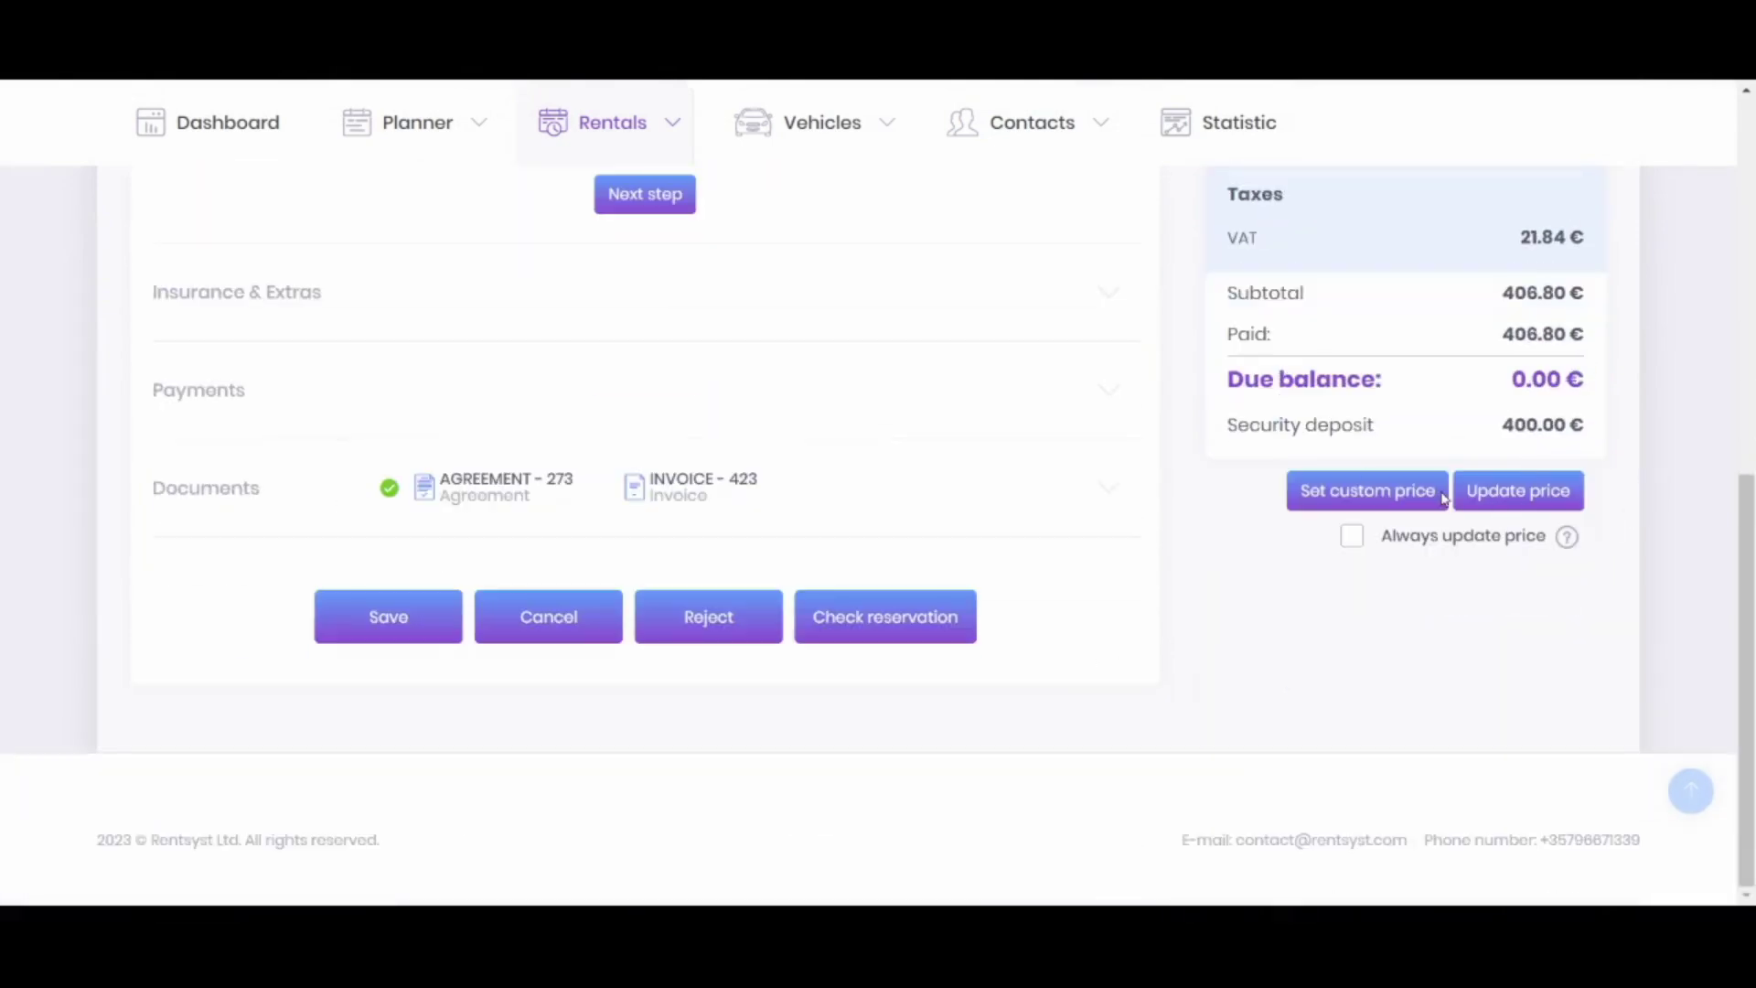
left_click(1518, 494)
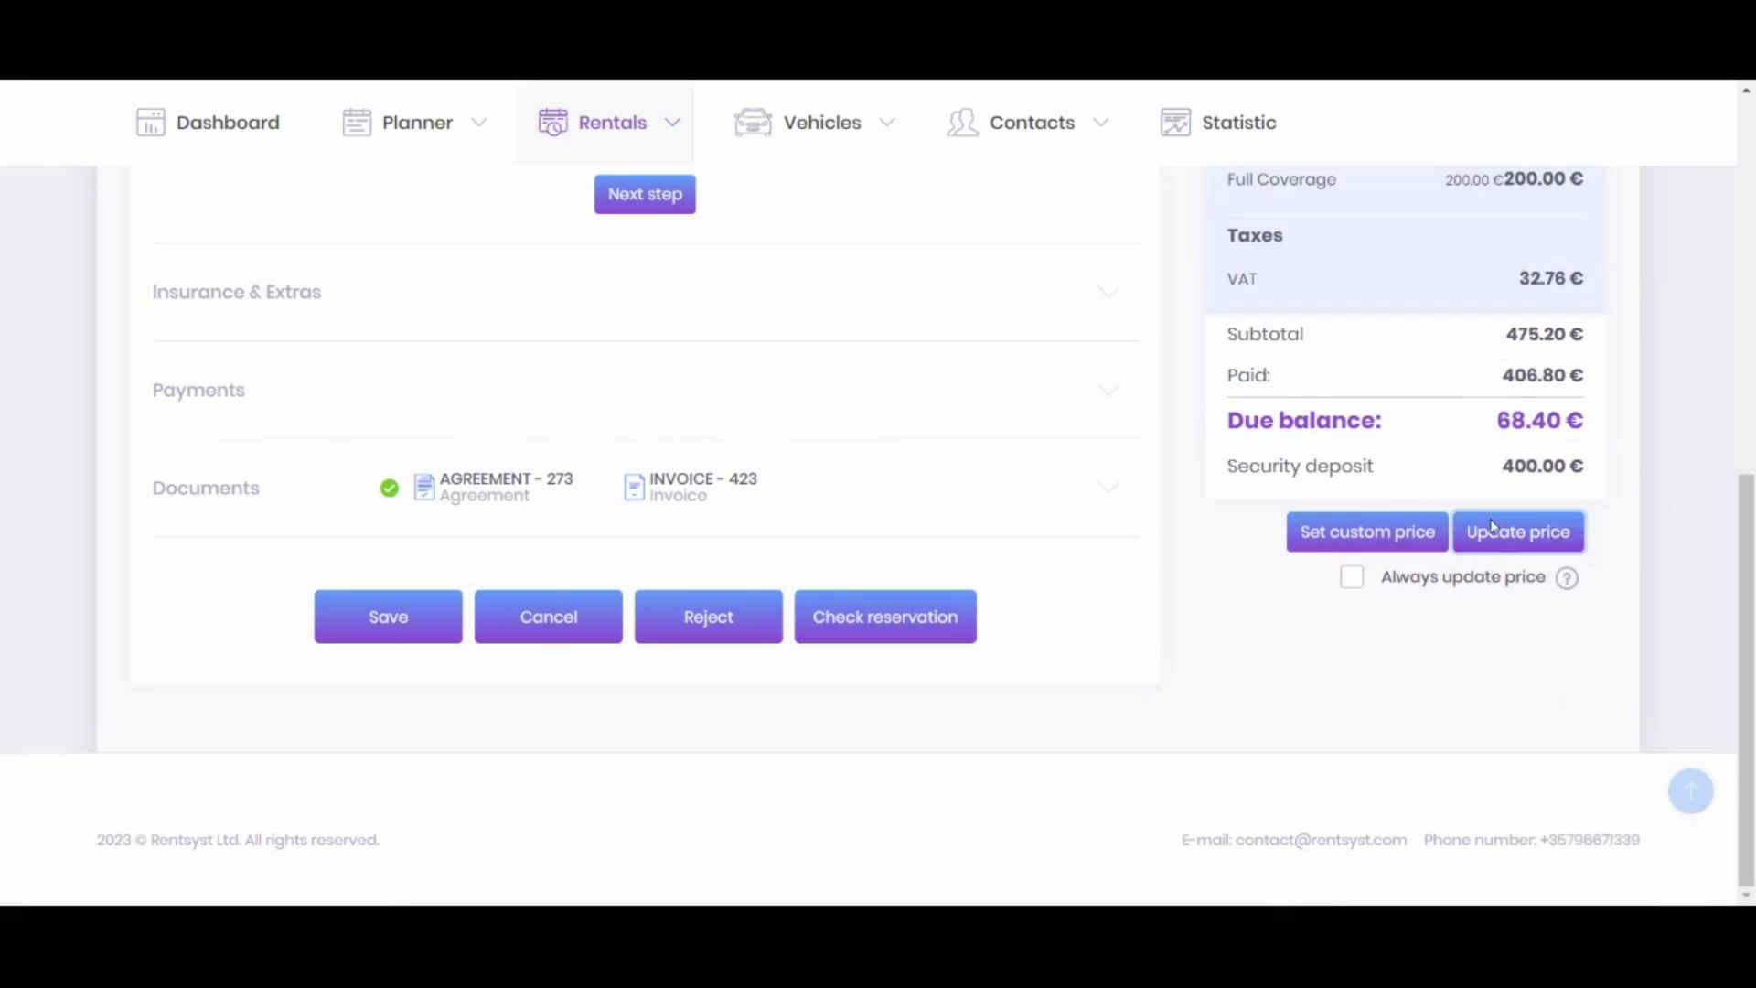
left_click_drag(1497, 420, 1586, 423)
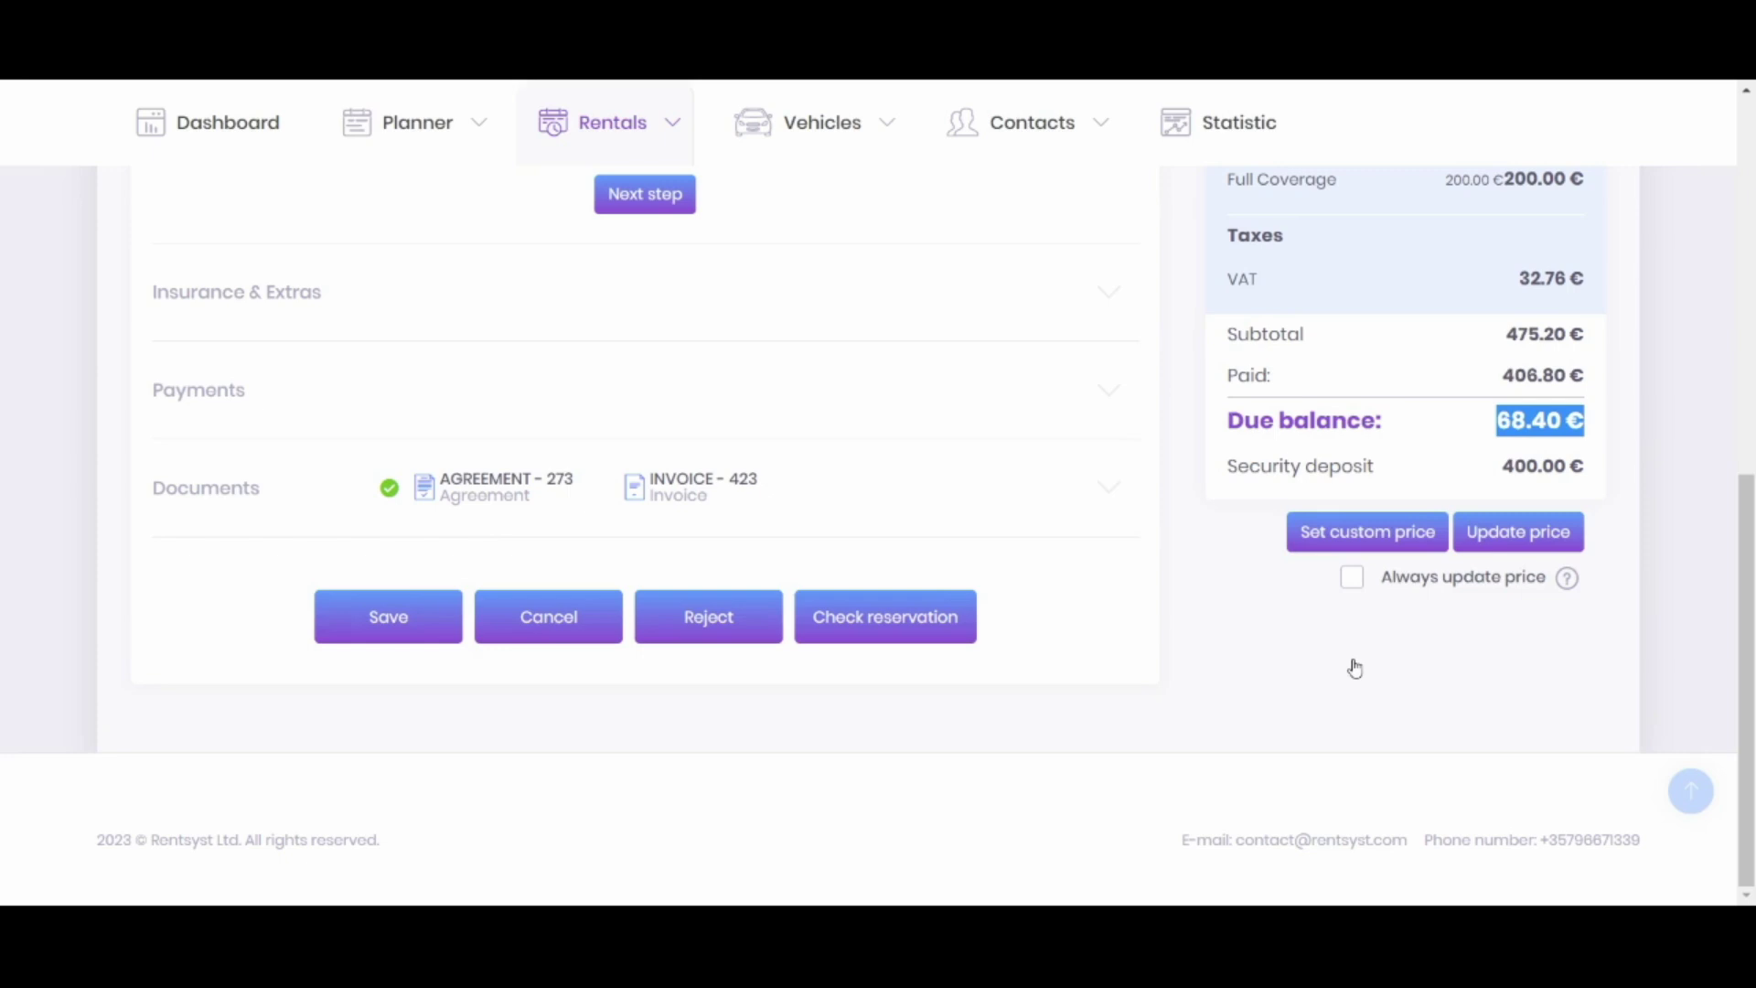
mouse_move(1568, 674)
left_click(1352, 577)
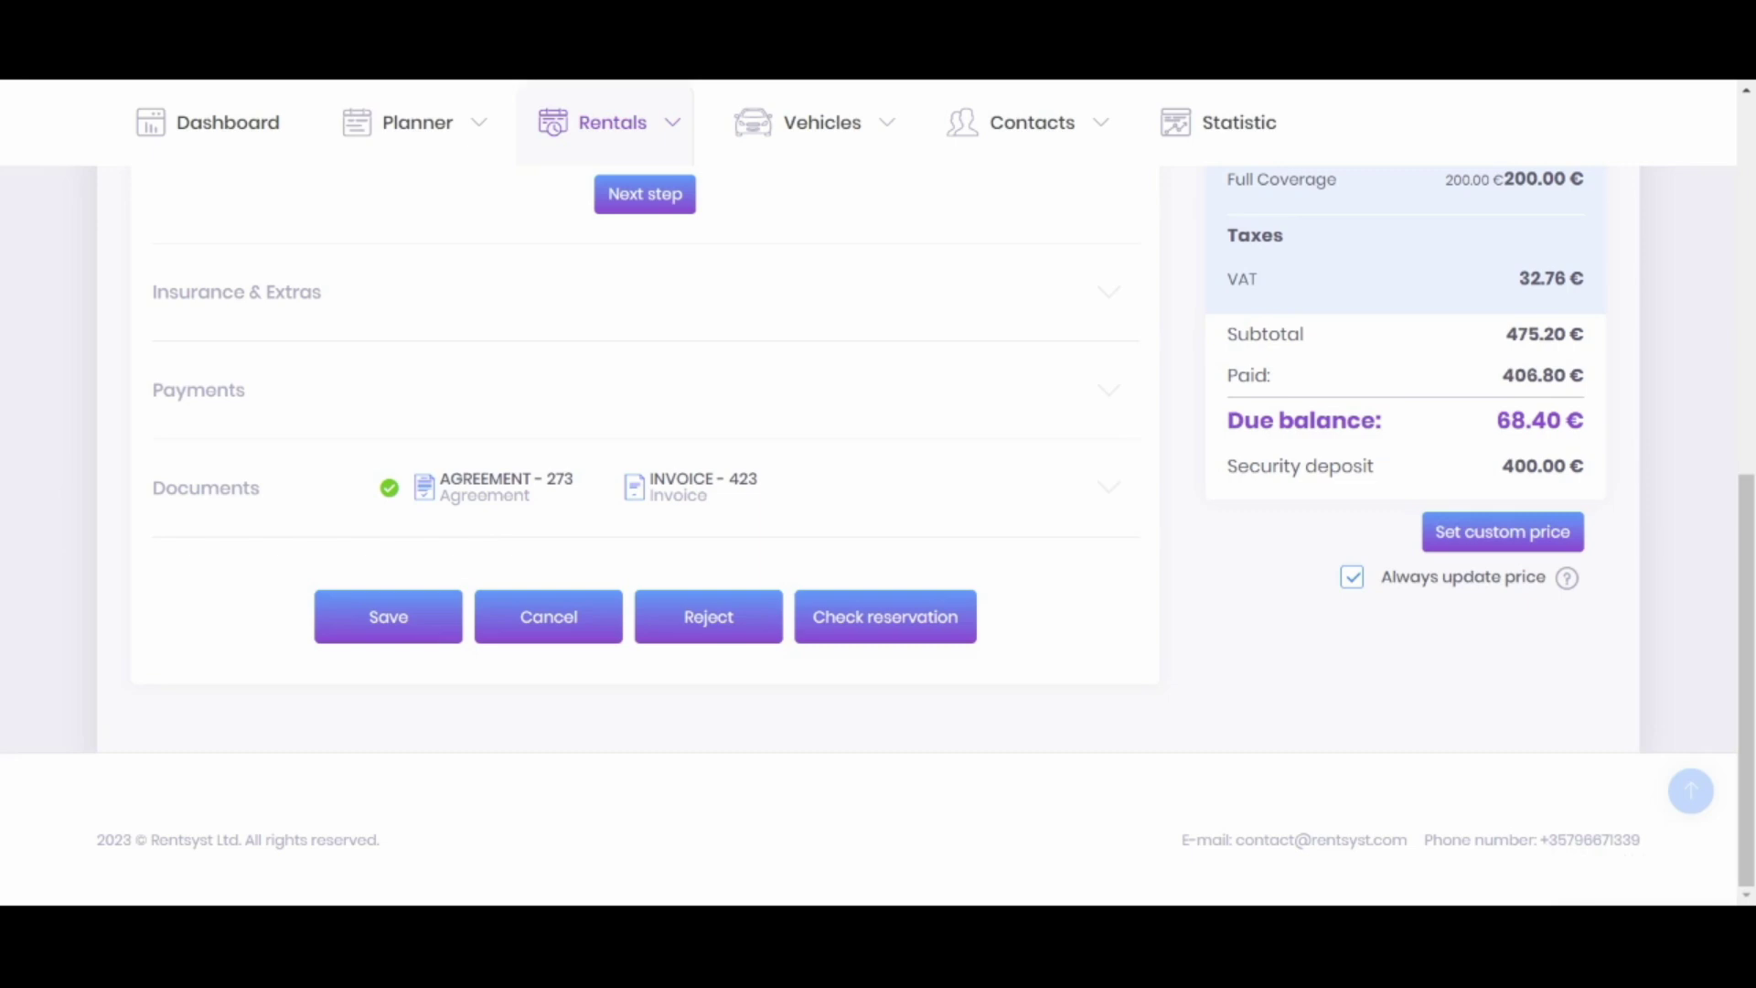
left_click(1352, 576)
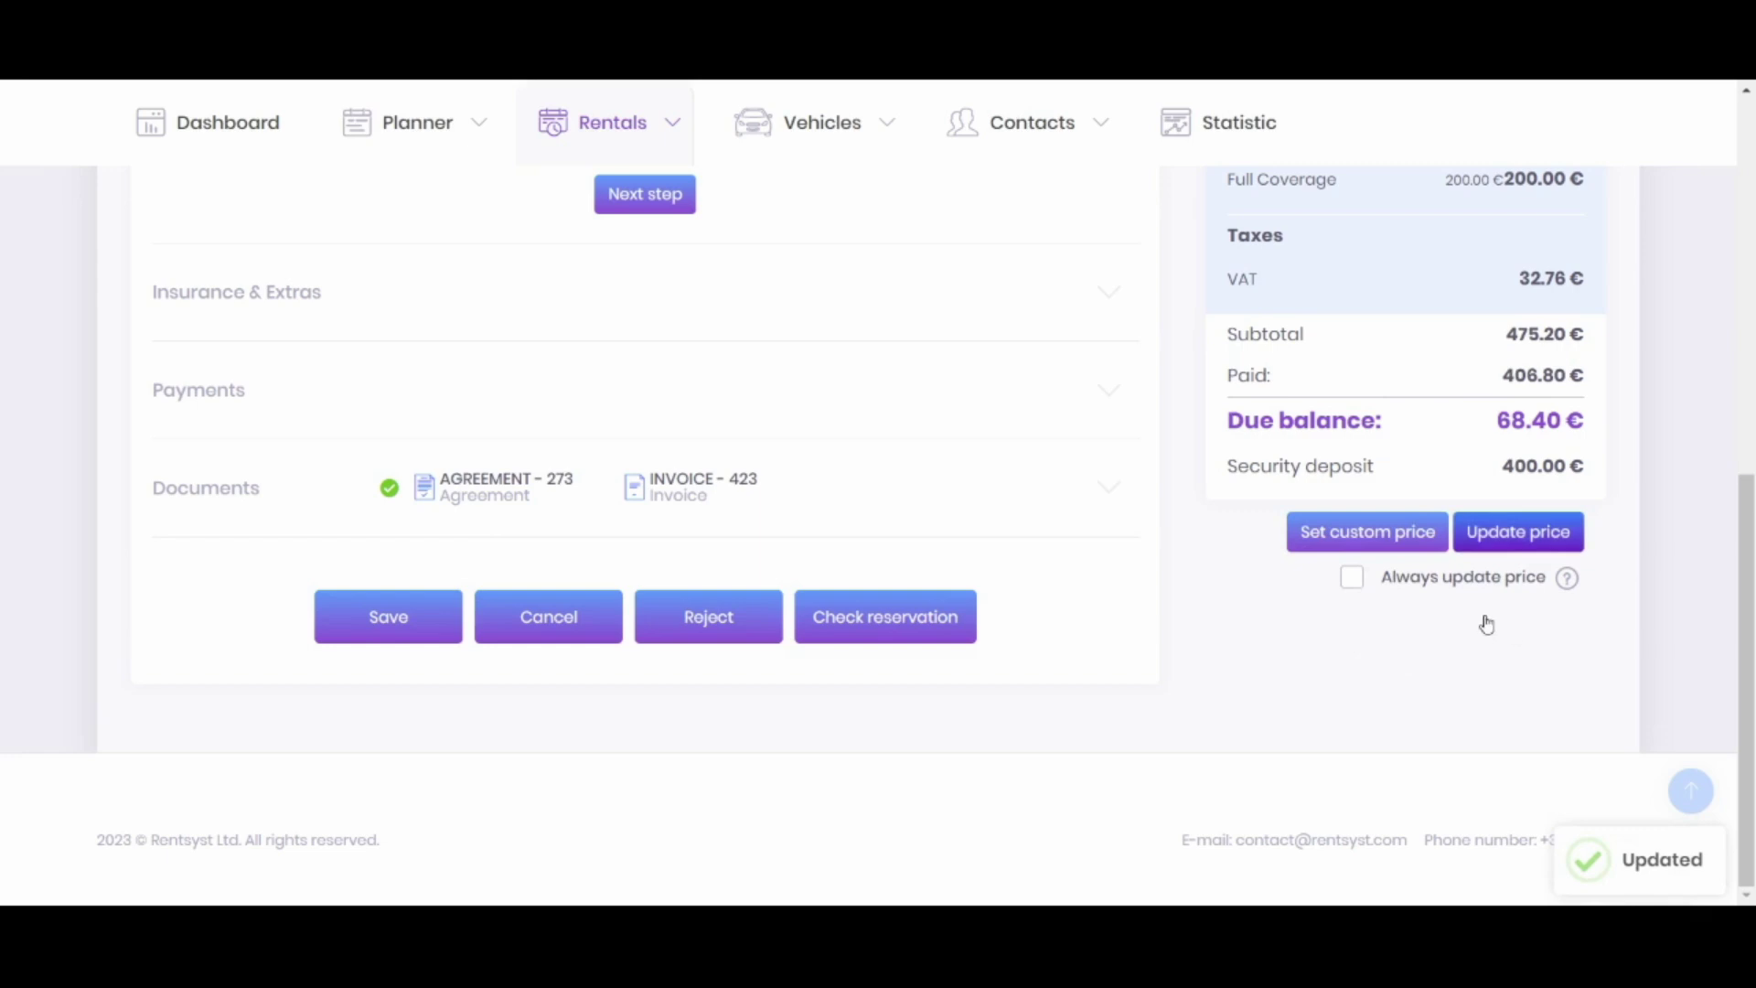
scroll(1372, 759, "up", 1)
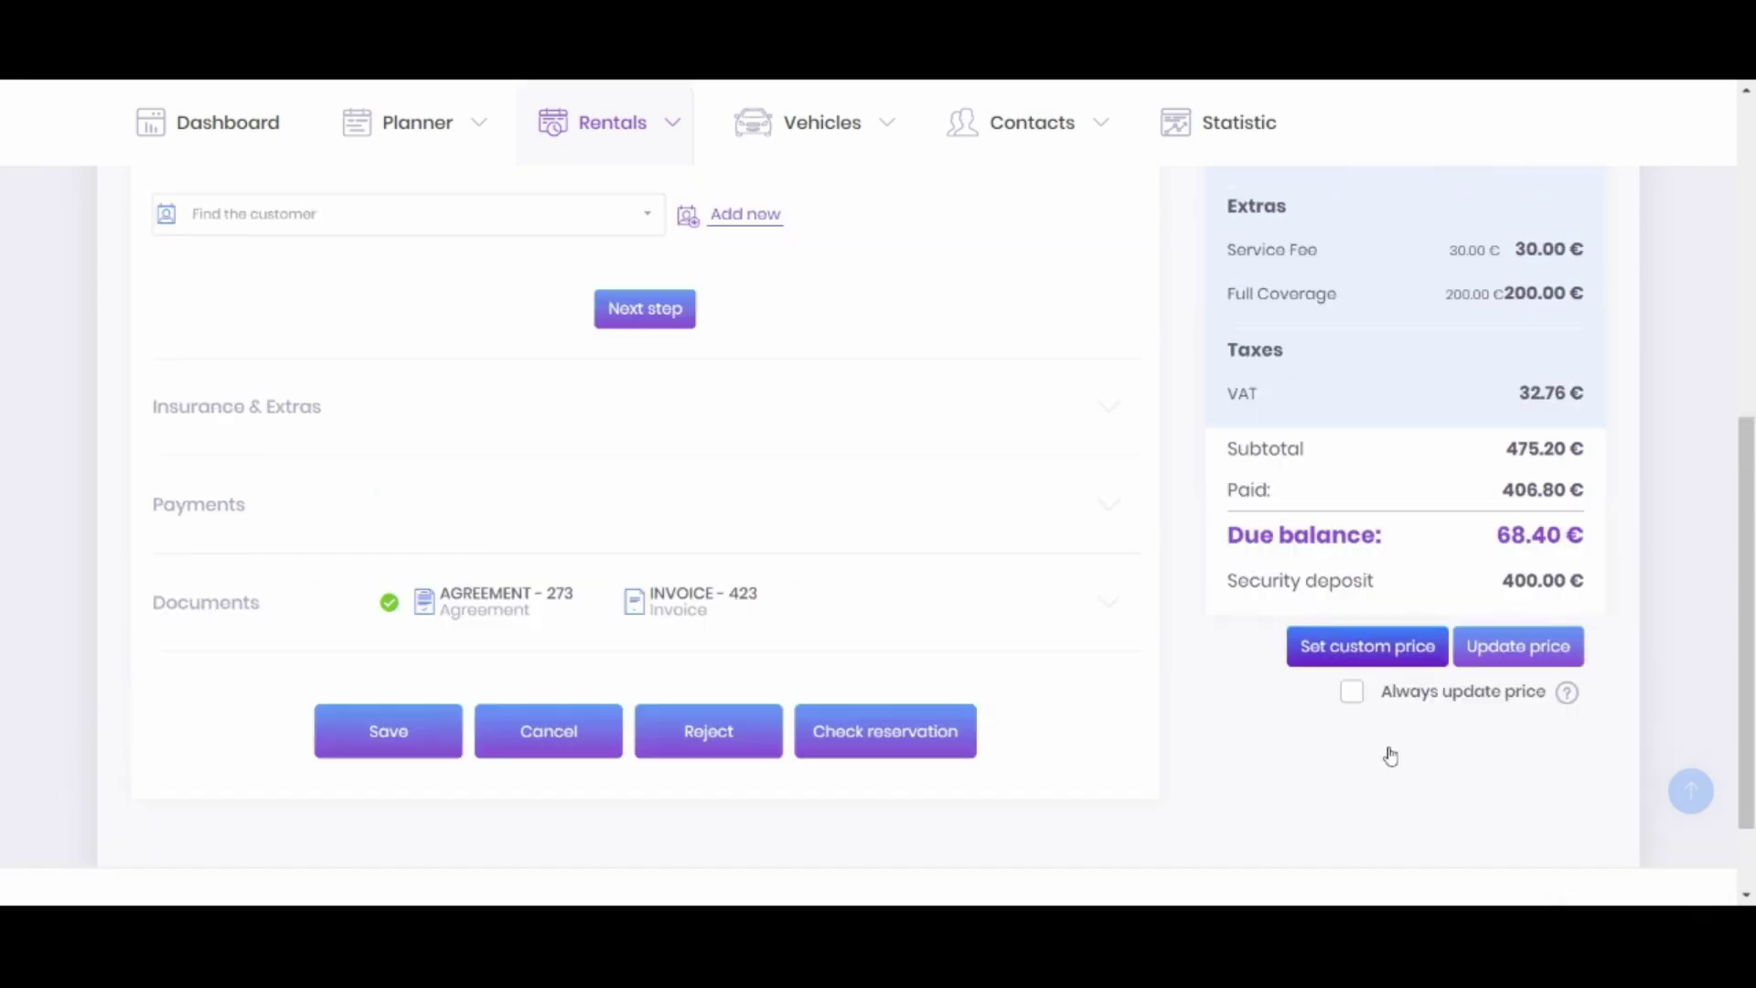
scroll(1372, 752, "up", 3)
scroll(1333, 755, "up", 3)
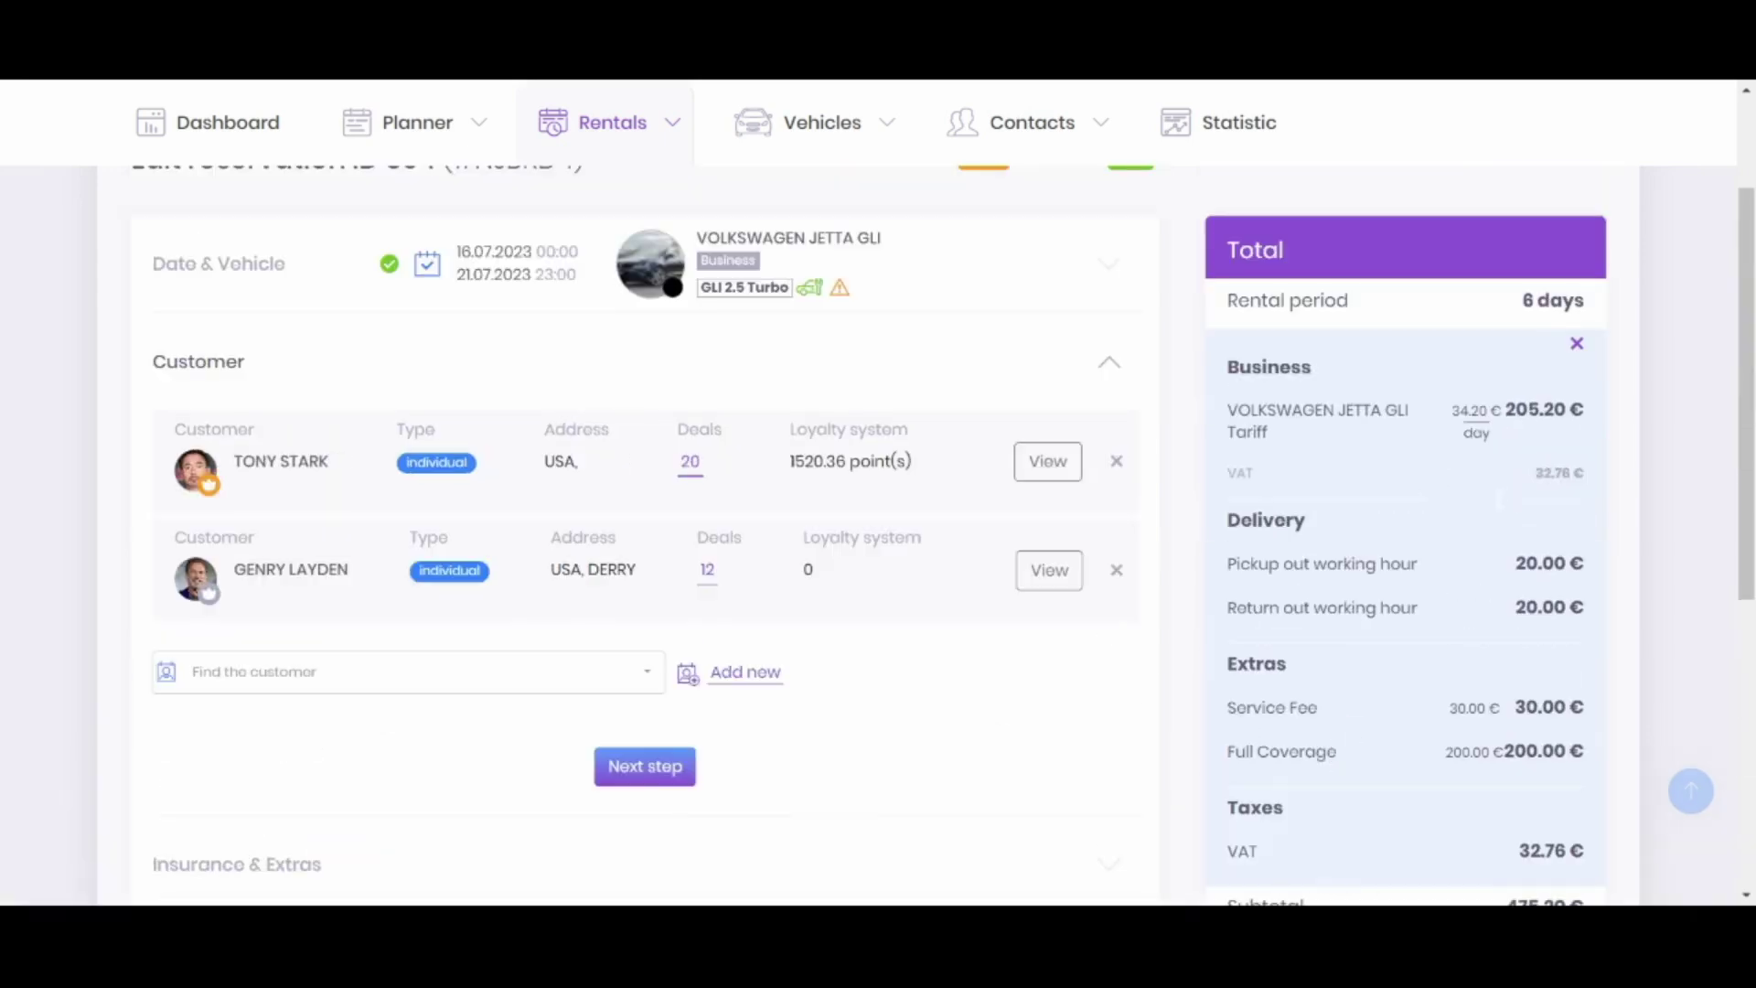
left_click_drag(1506, 408, 1554, 494)
left_click(1478, 494)
scroll(1463, 485, "down", 5)
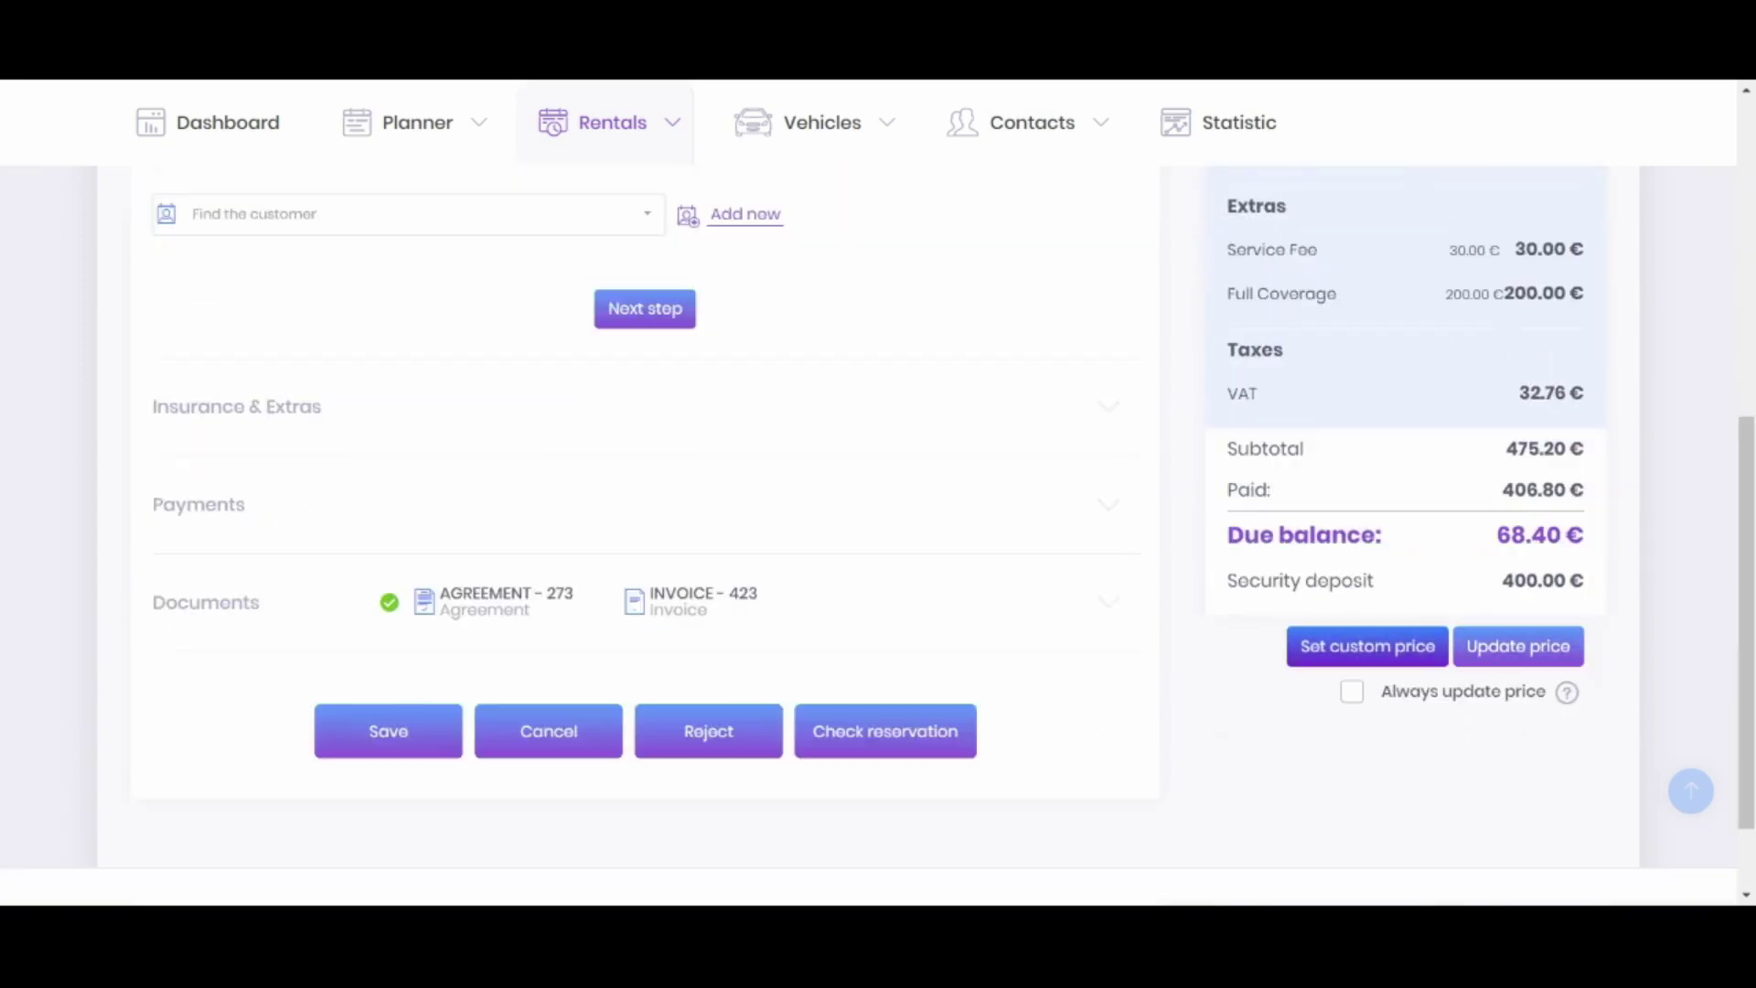
Step: Dismiss the empty price-change window and check the current 205.20 € vehicle price and VAT
left_click(1368, 646)
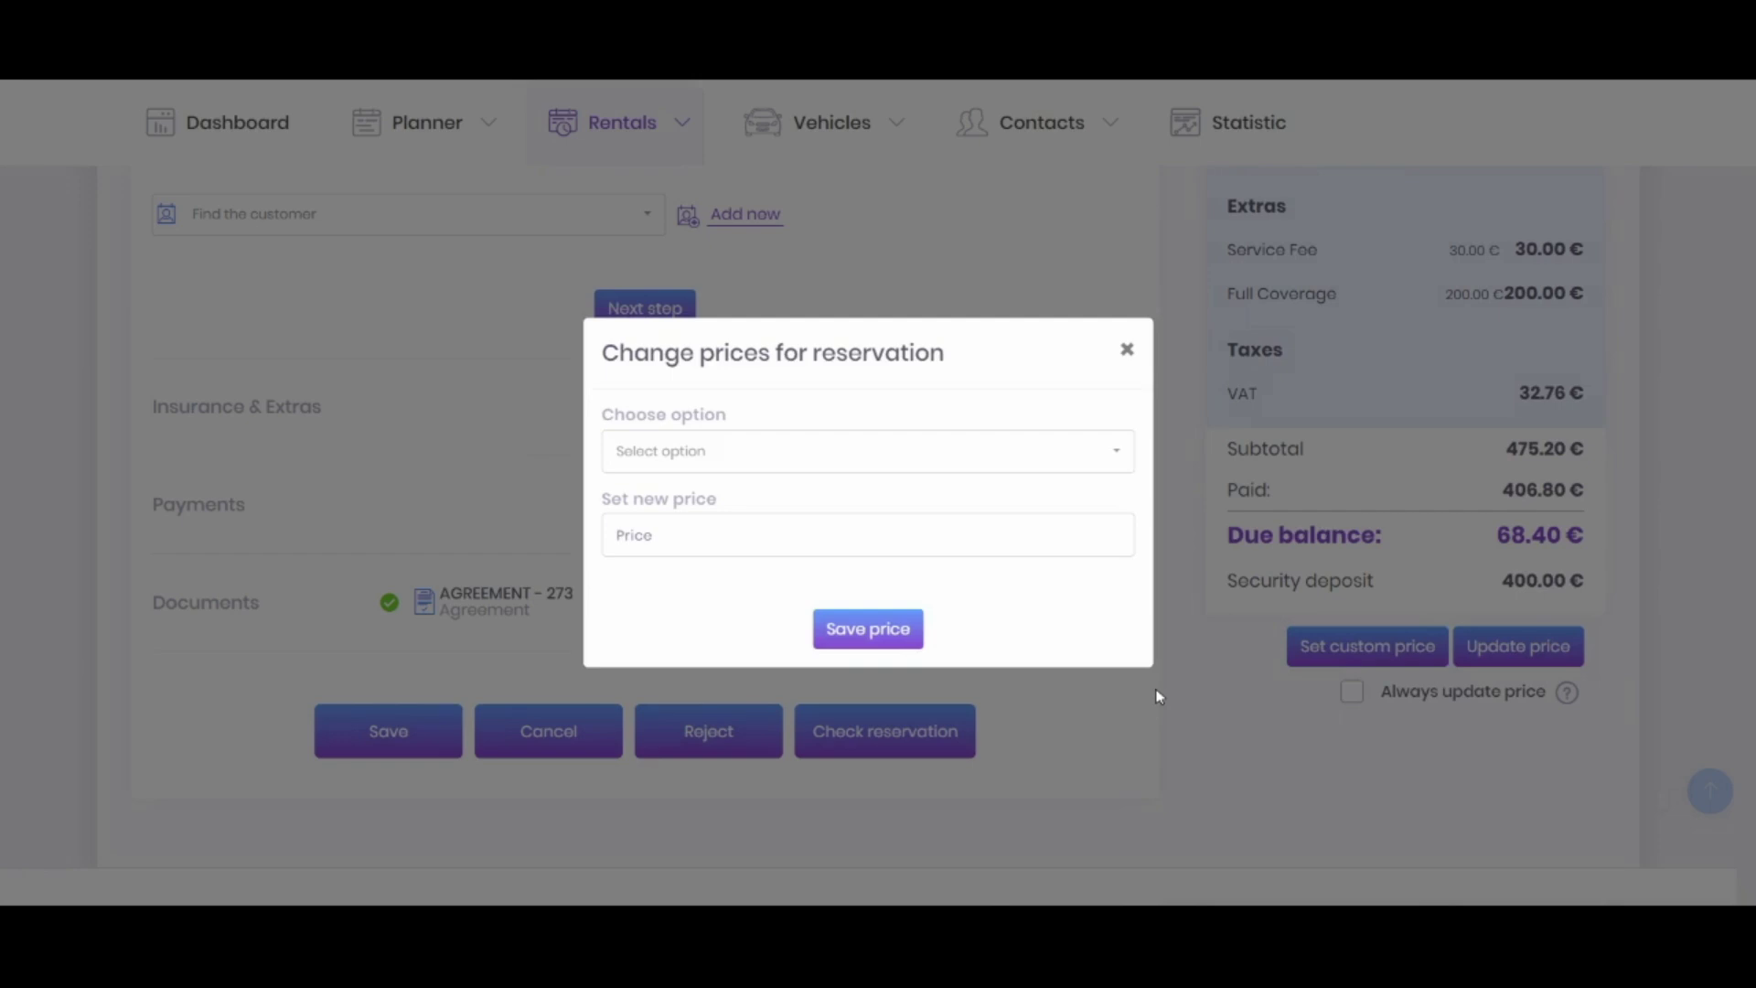
left_click(1204, 535)
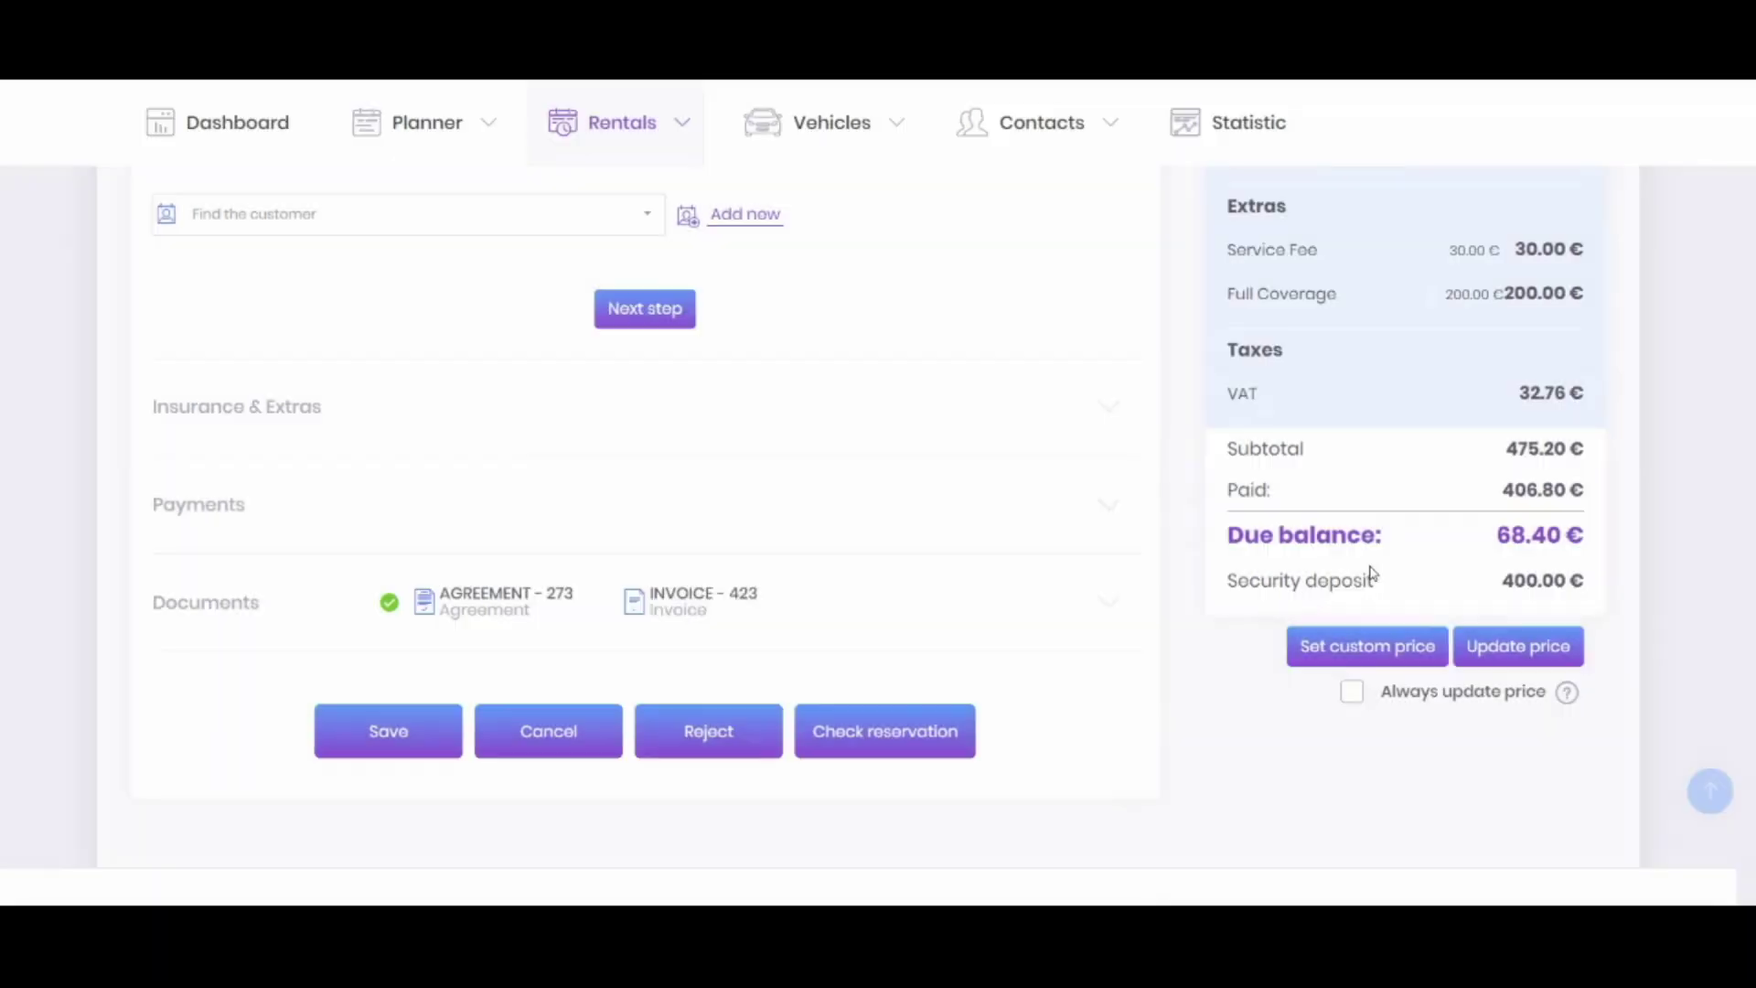
scroll(1372, 576, "up", 5)
left_click_drag(1505, 410, 1589, 424)
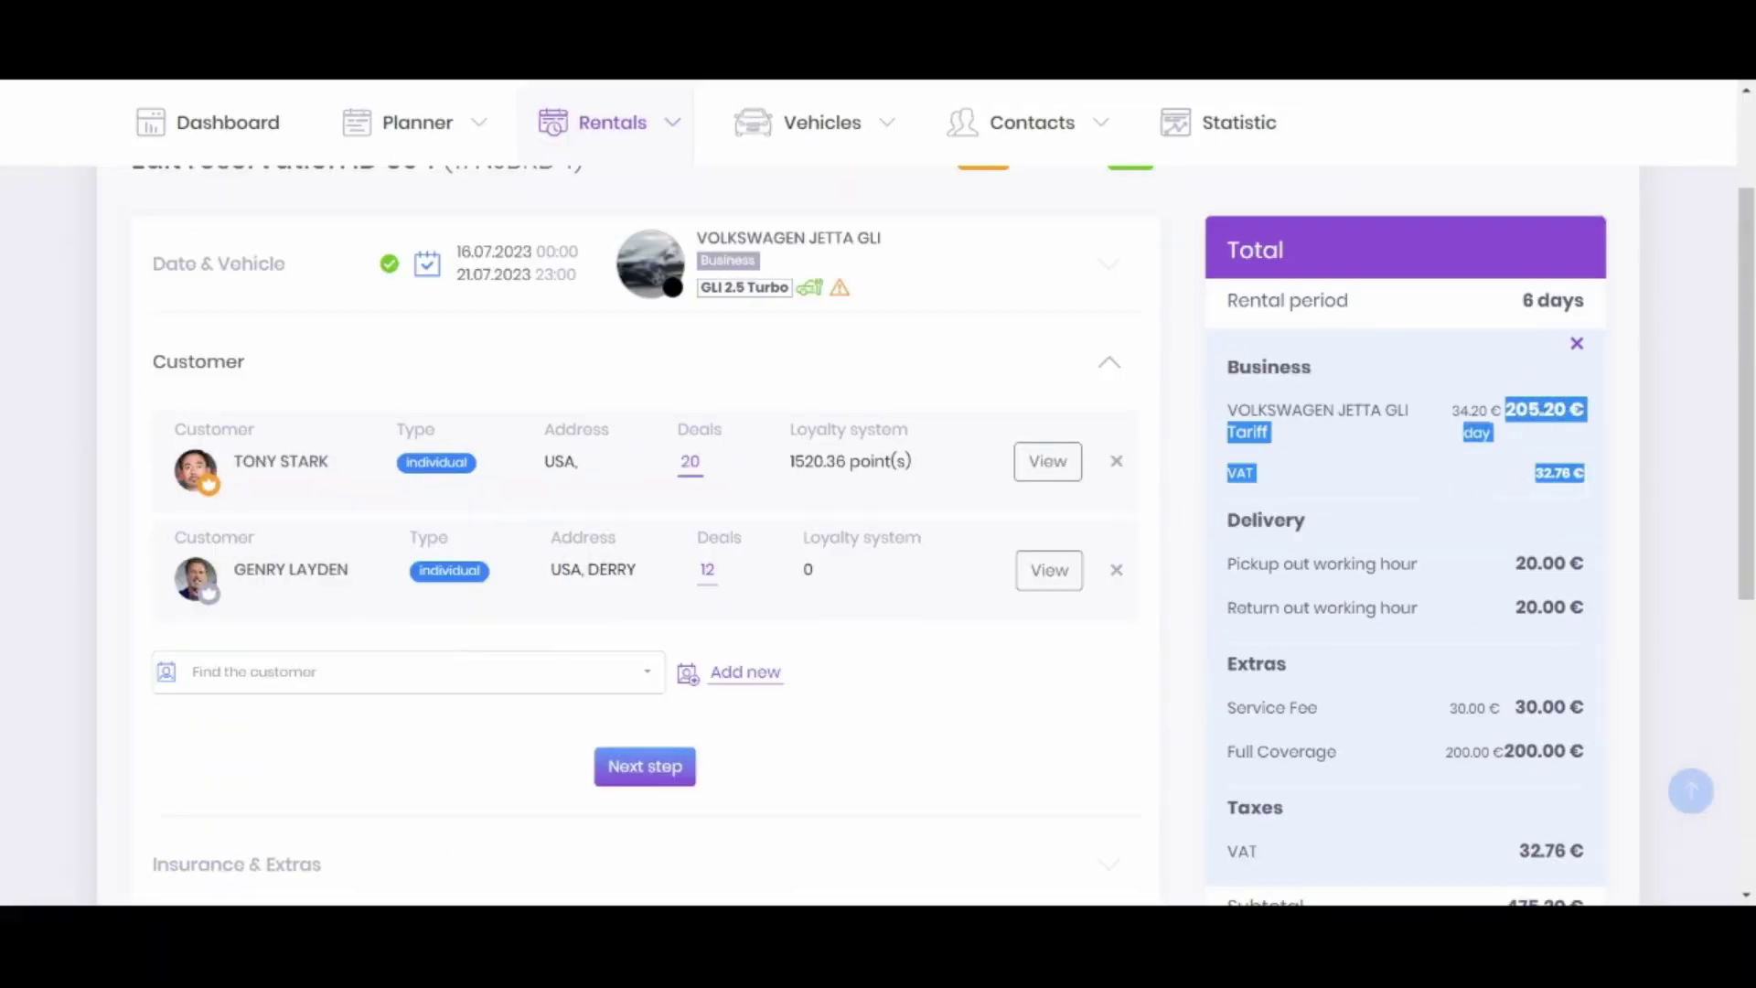
scroll(1553, 519, "down", 5)
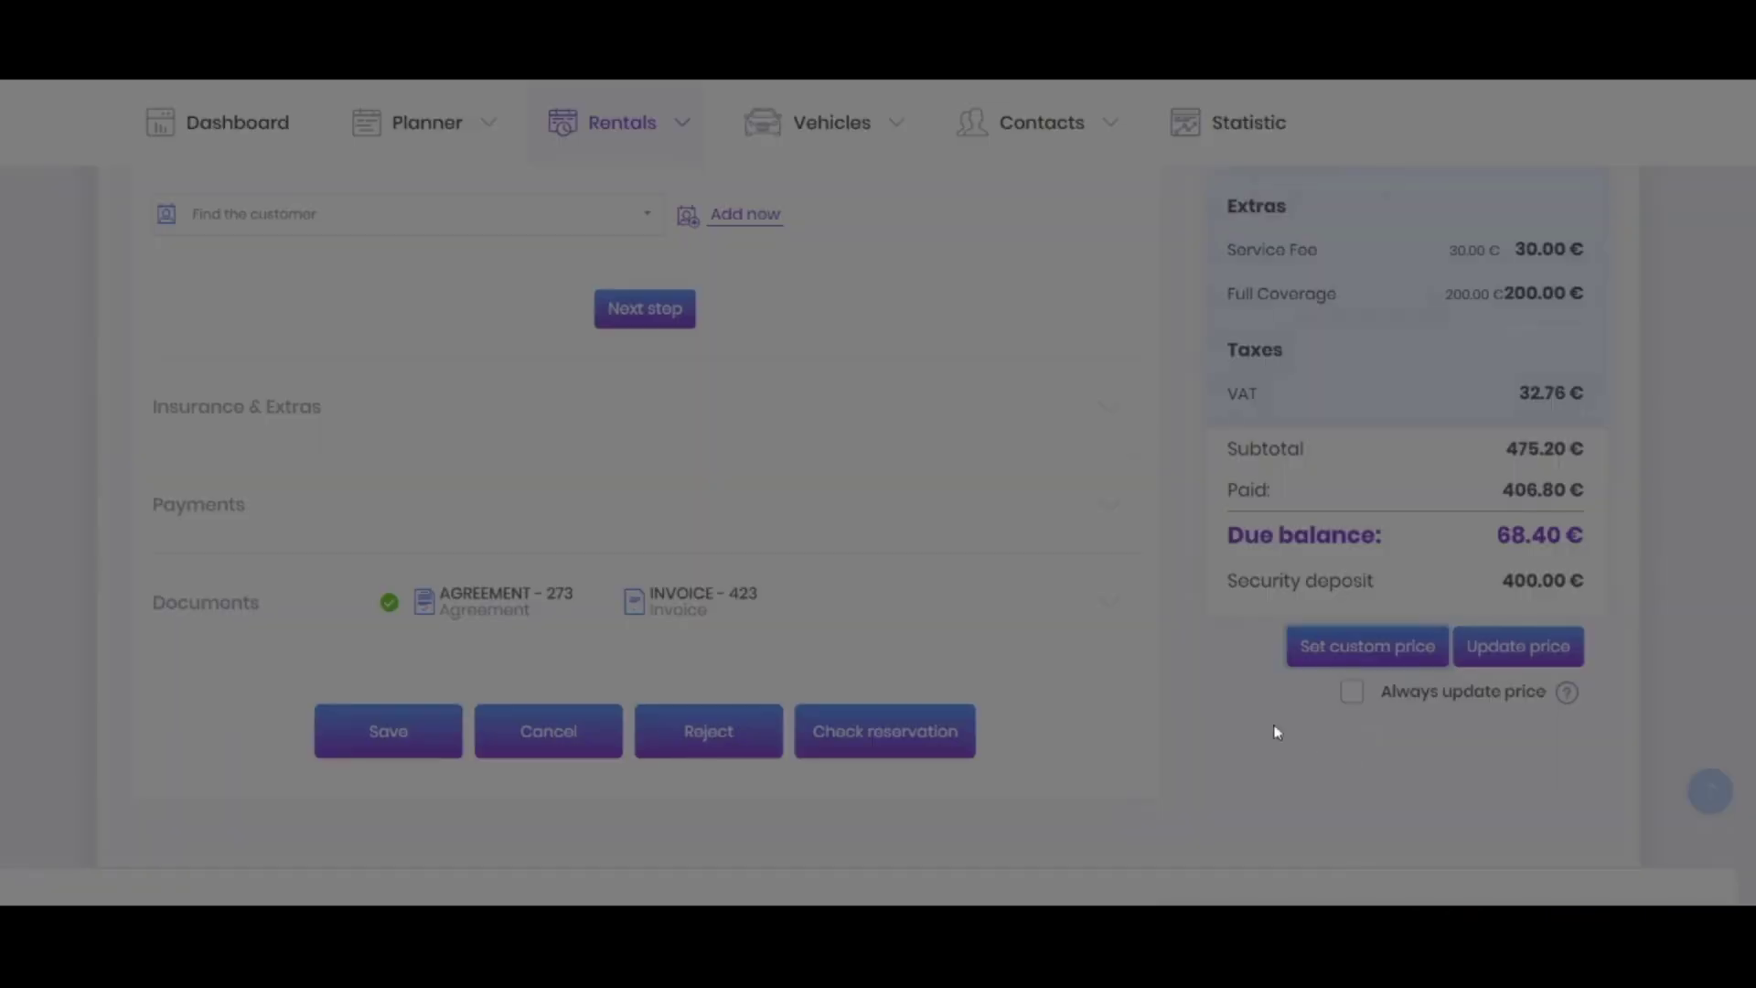
Step: Set a custom vehicle price of 200 € and save it
left_click(774, 452)
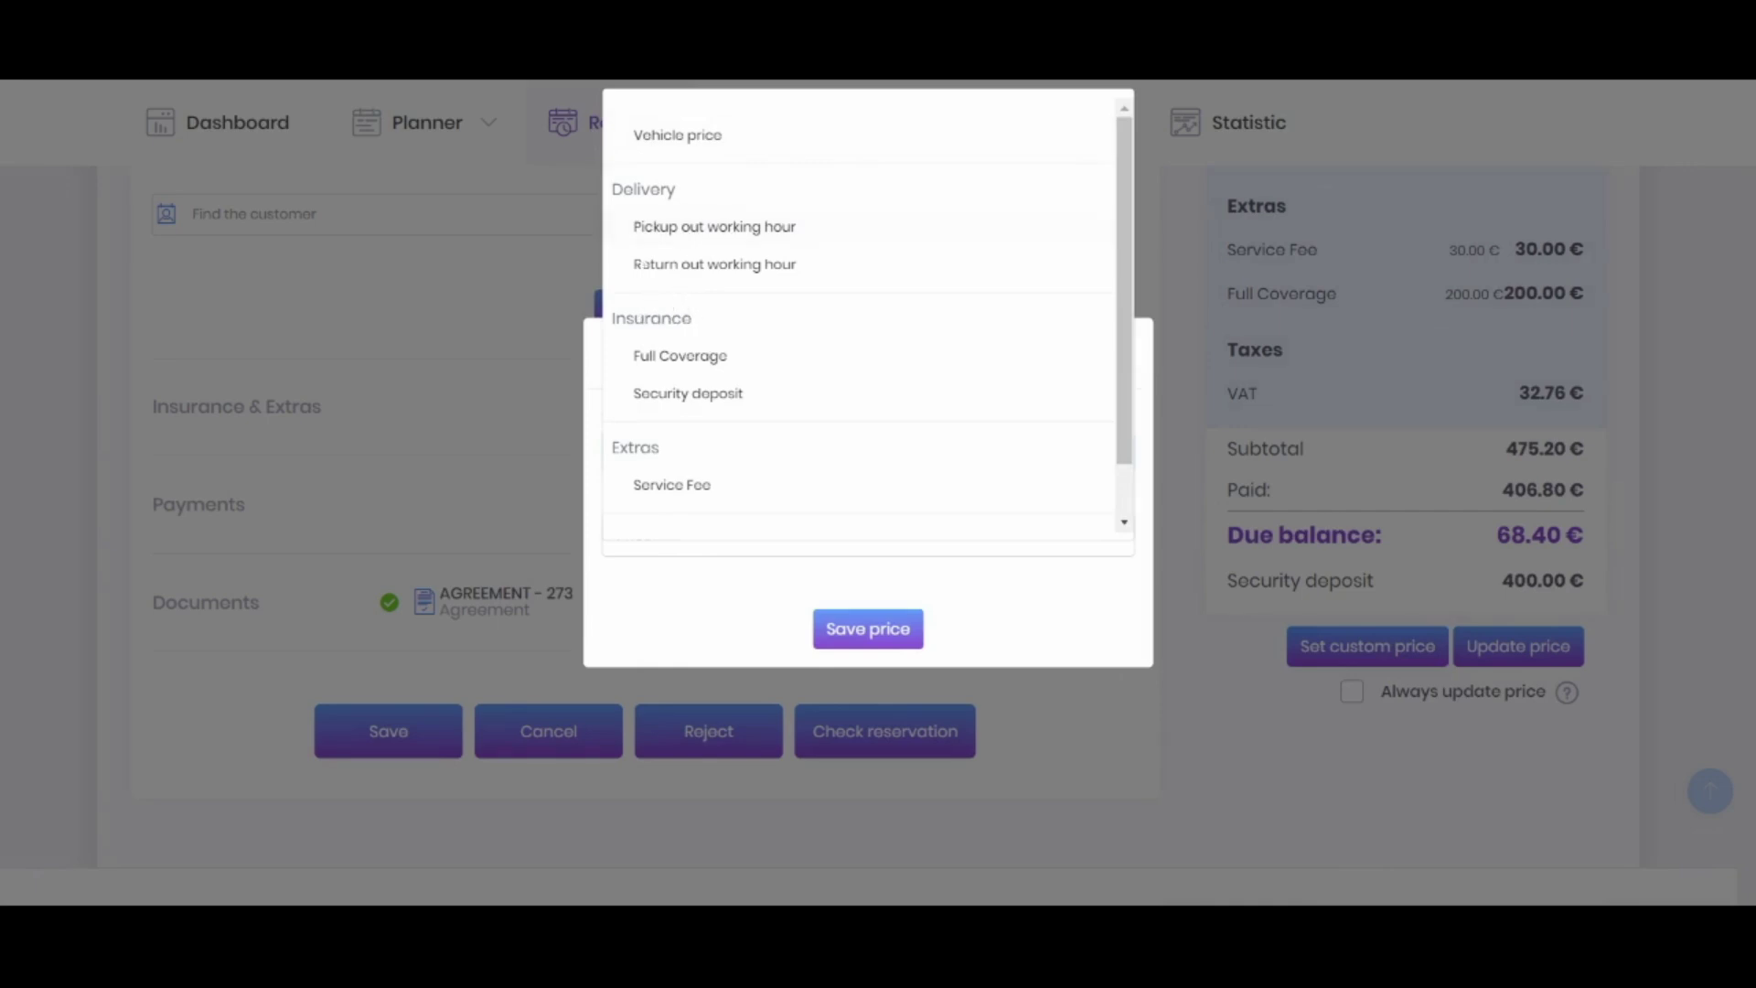
double_click(644, 190)
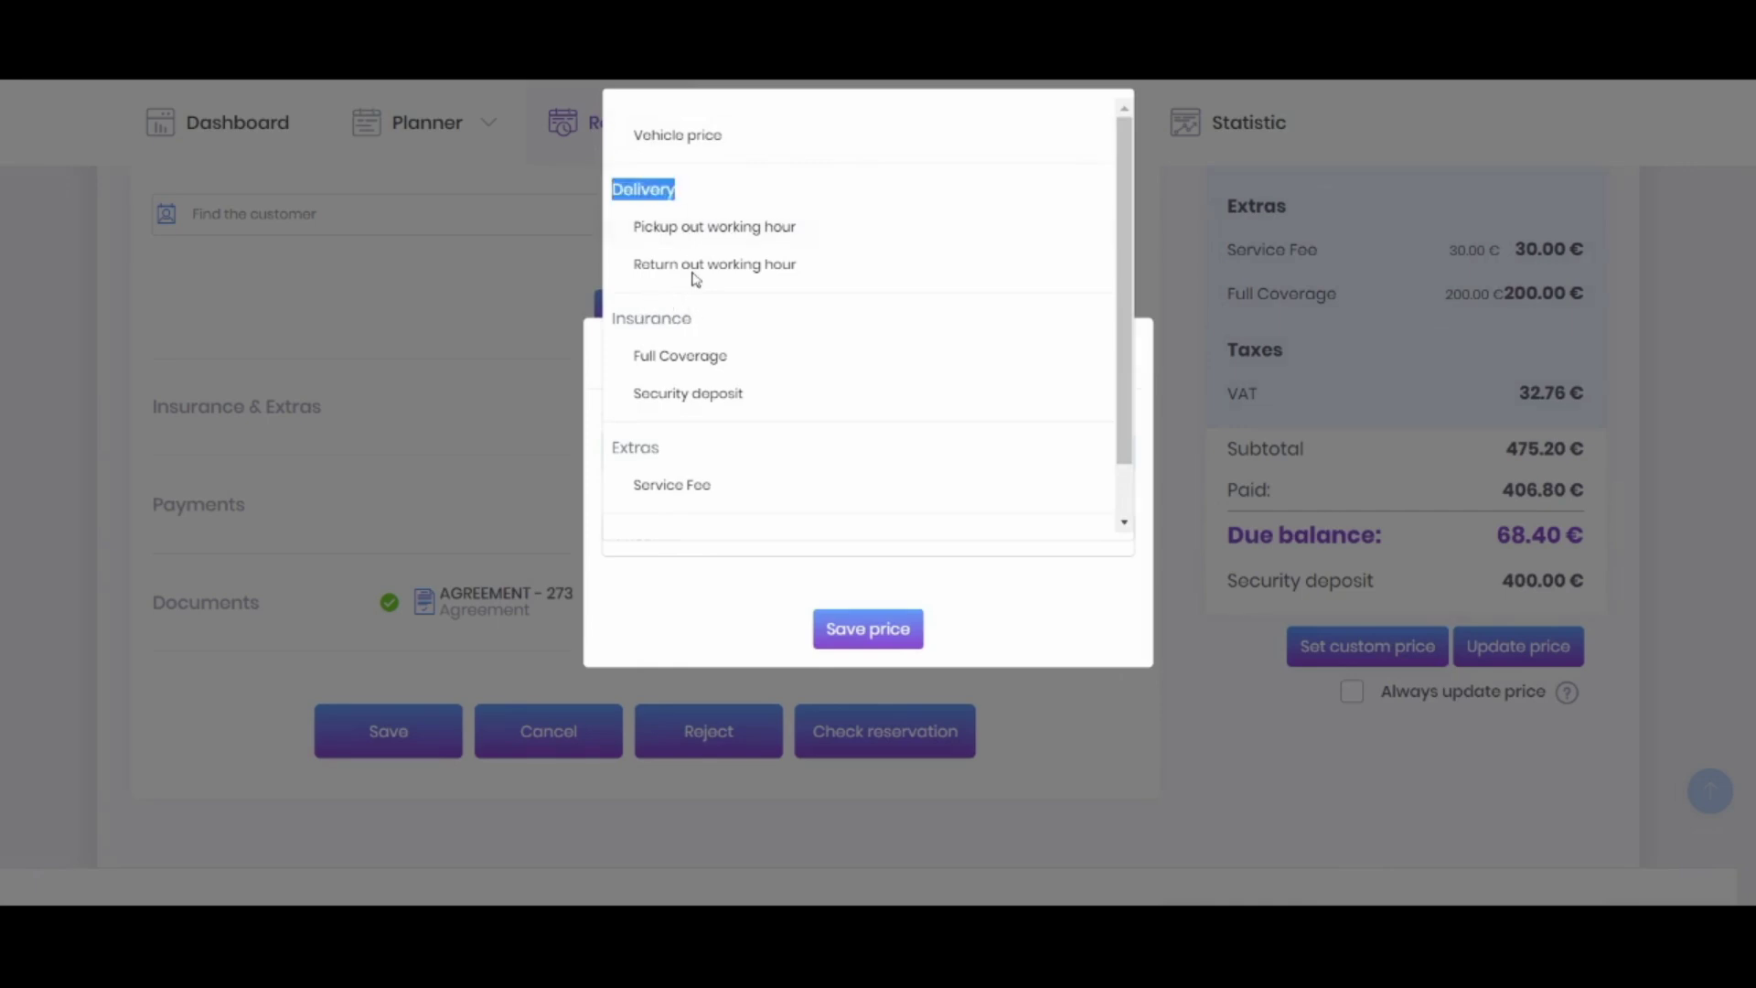
left_click(696, 689)
left_click(705, 457)
left_click(685, 134)
left_click(691, 548)
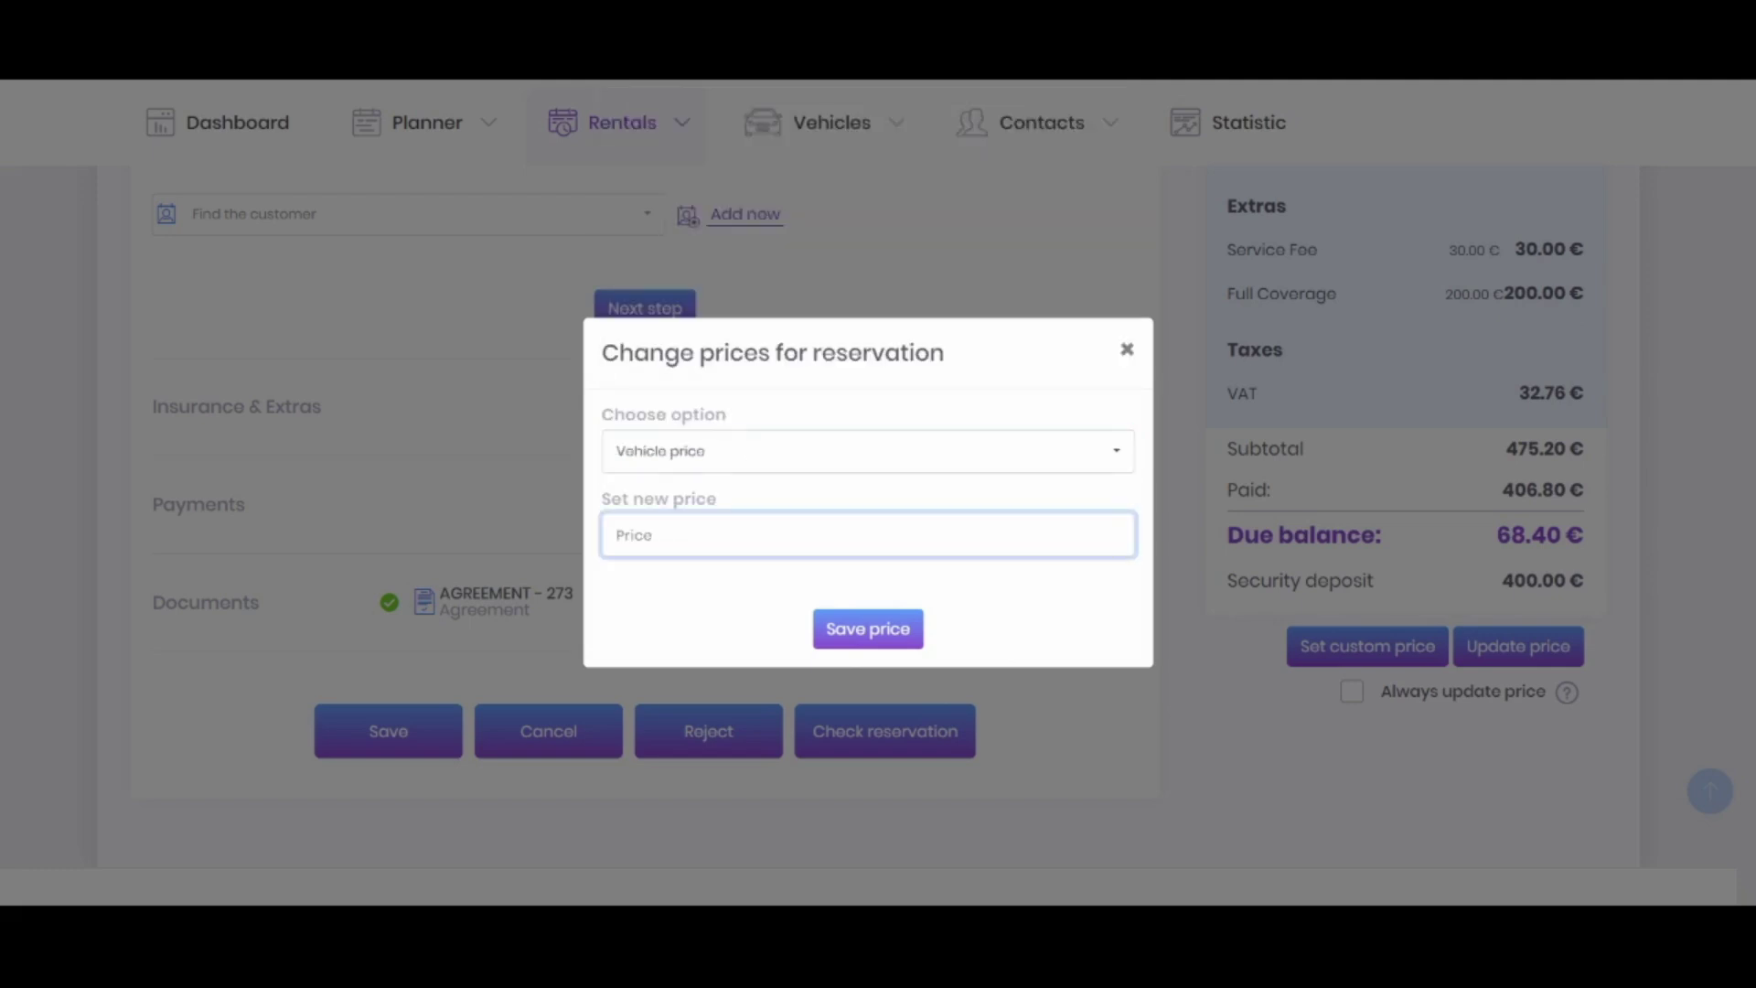
type("200")
left_click(846, 629)
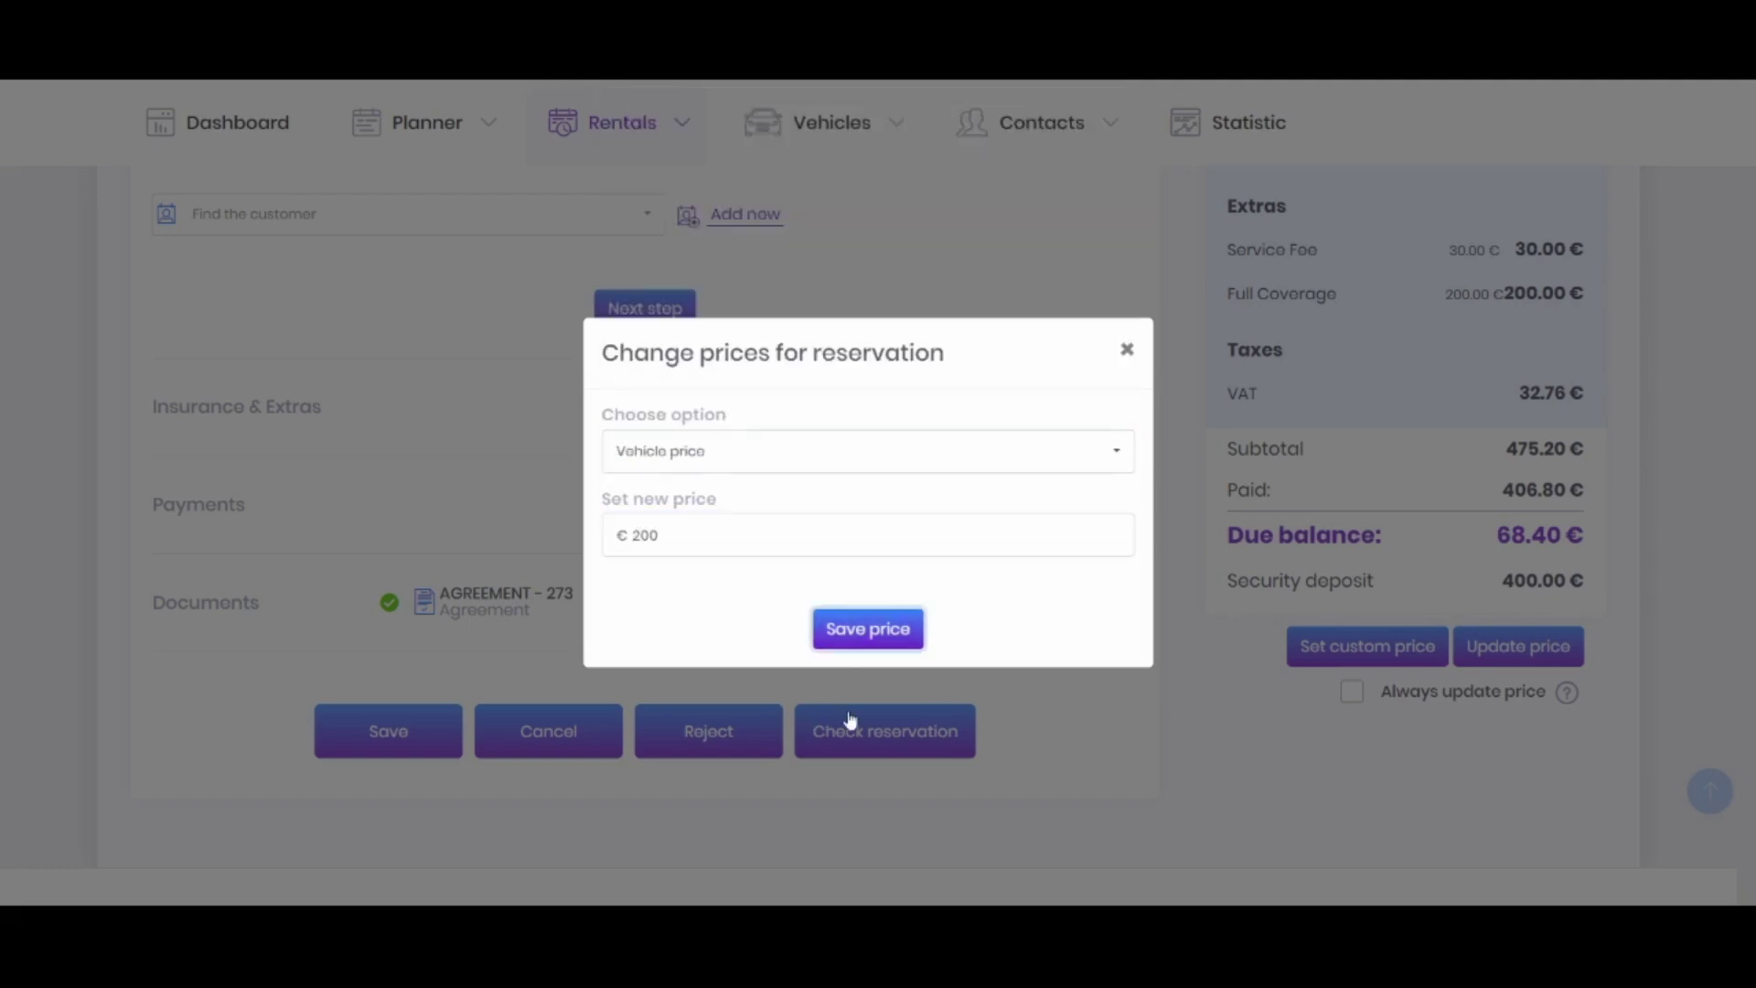
Step: Review the updated totals: 470.00 € subtotal with 63.20 € due
scroll(1069, 706, "up", 1)
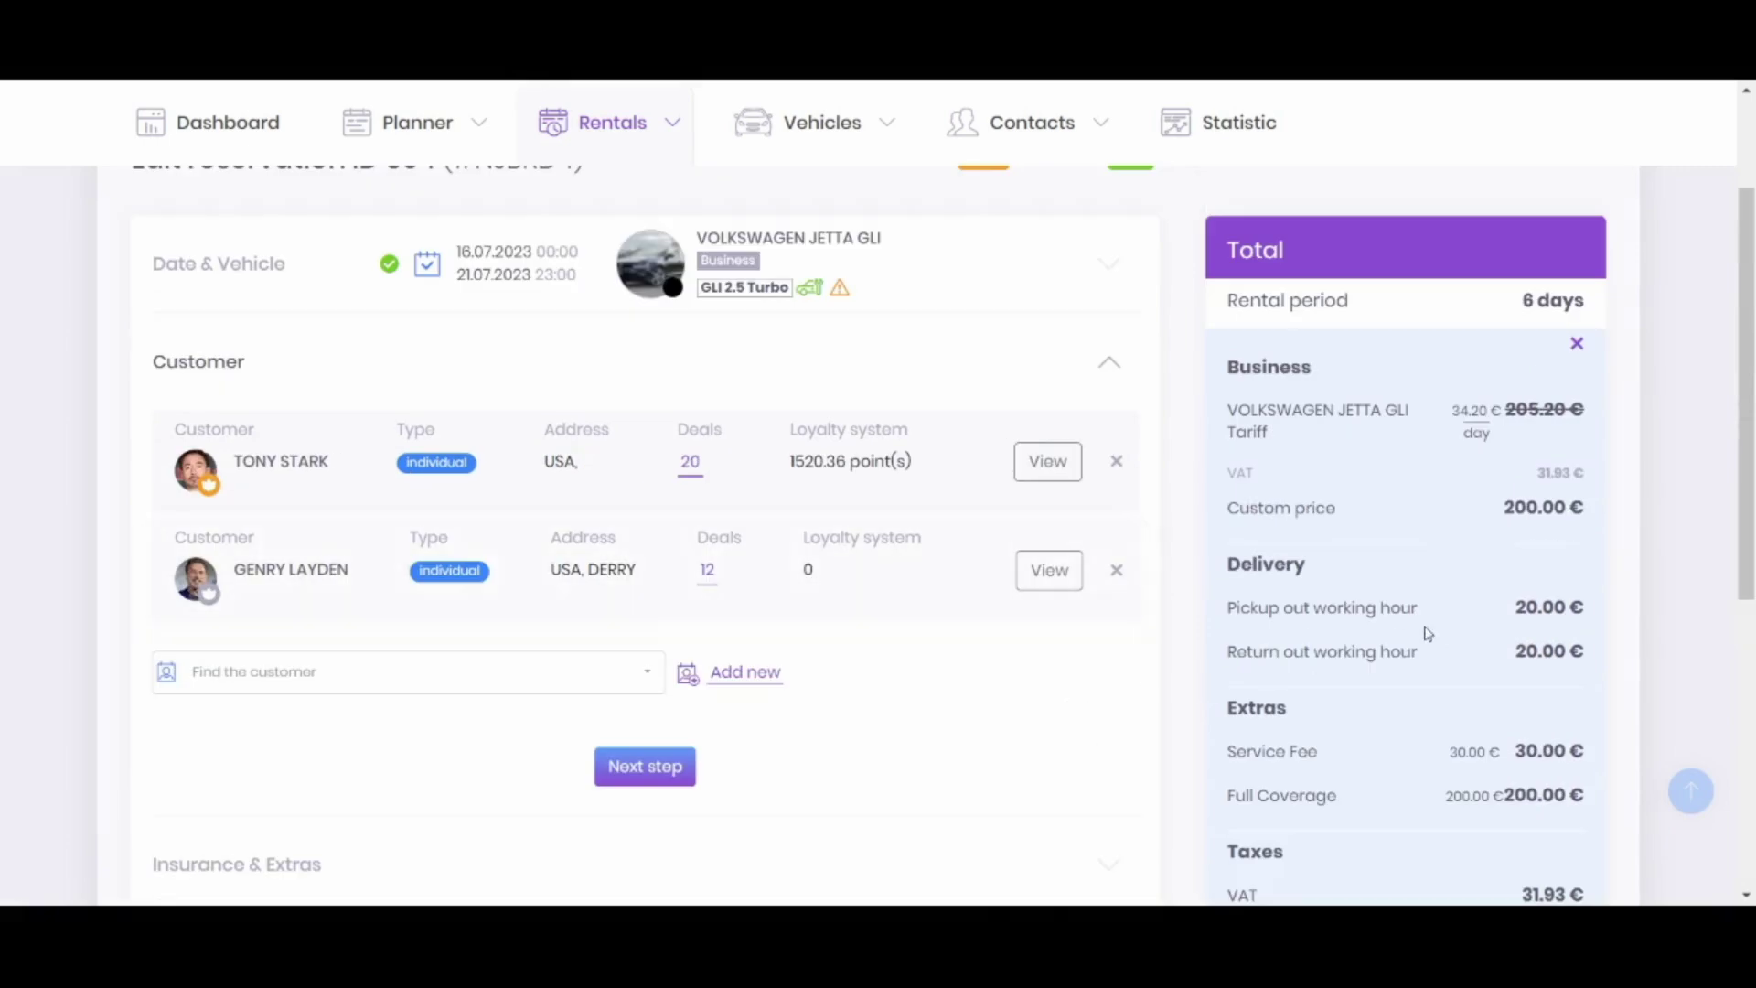
left_click_drag(1504, 409, 1568, 409)
left_click_drag(1504, 508, 1586, 509)
left_click(1519, 559)
scroll(1520, 559, "down", 1)
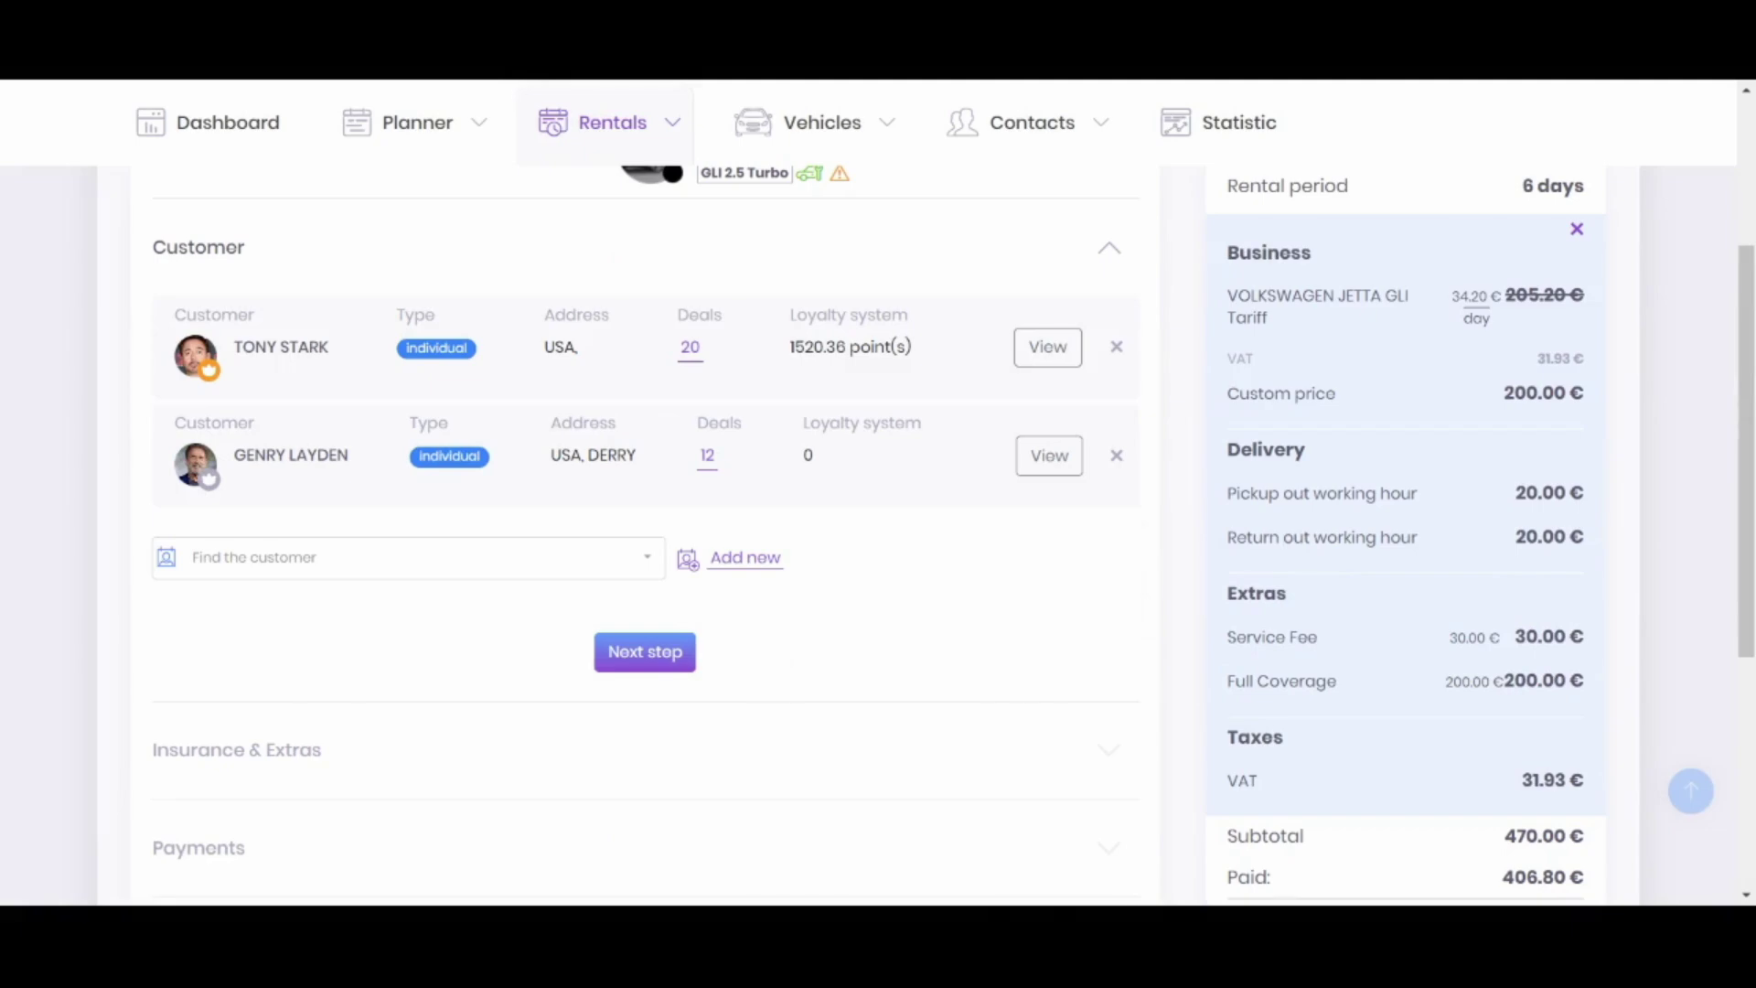
scroll(1514, 576, "down", 4)
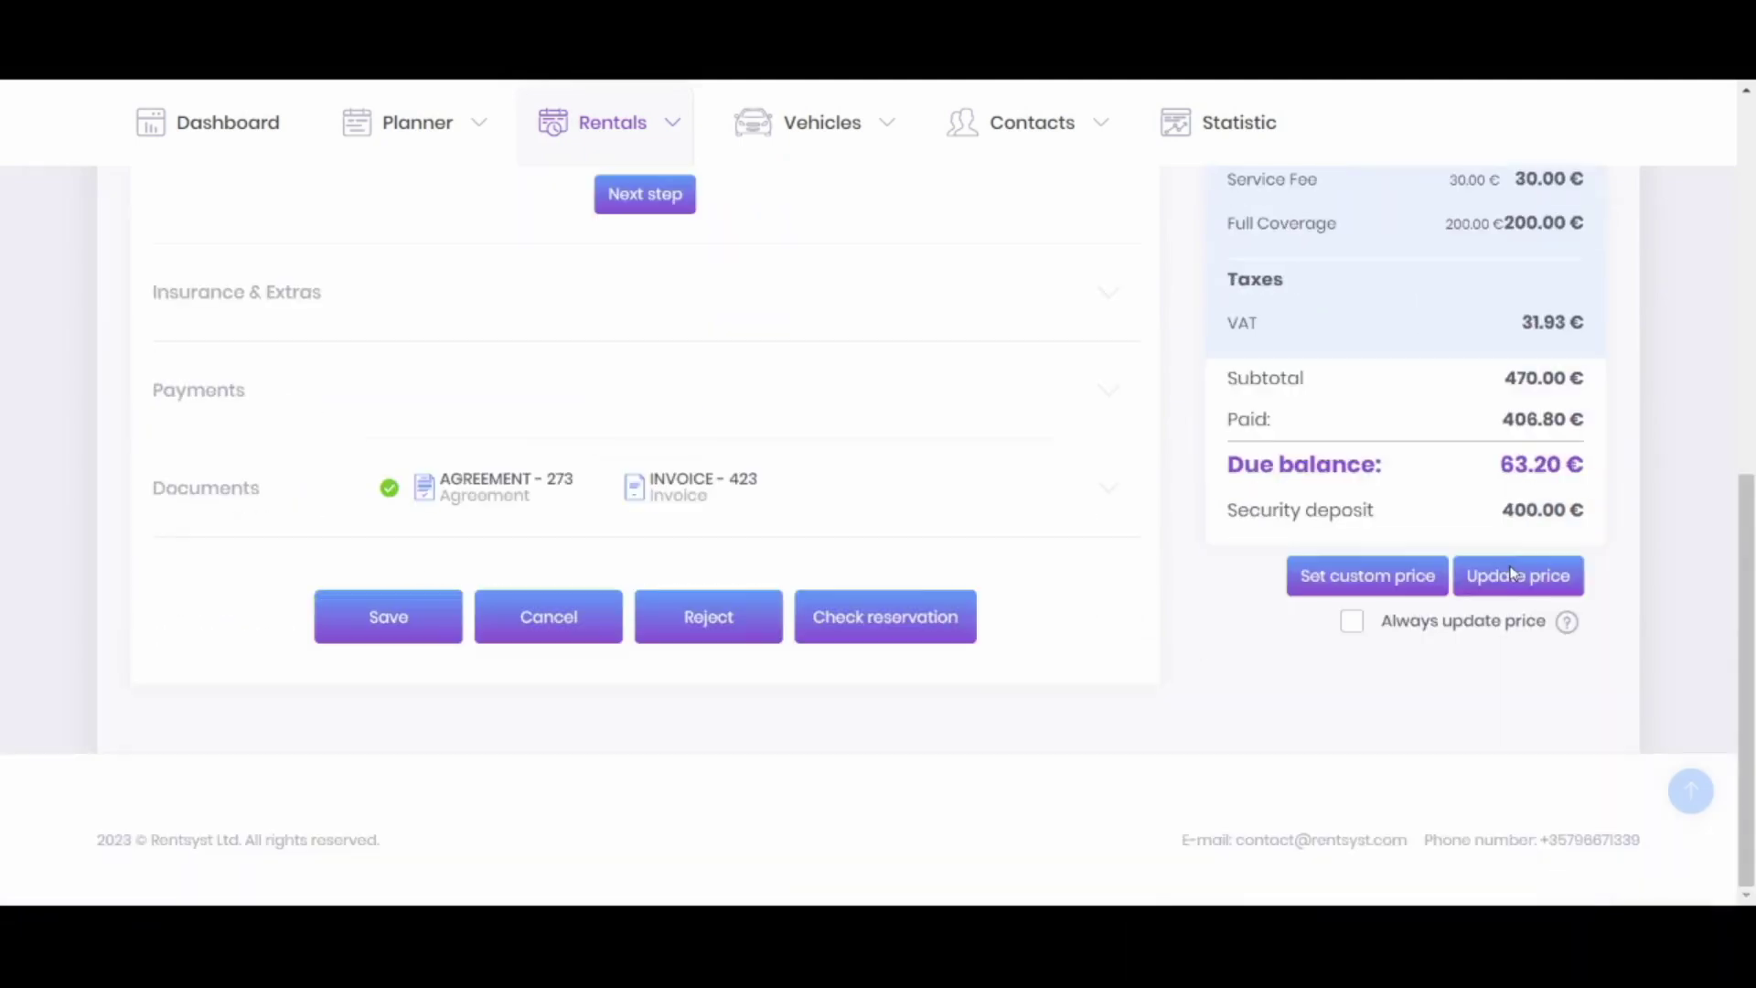
scroll(1464, 576, "up", 5)
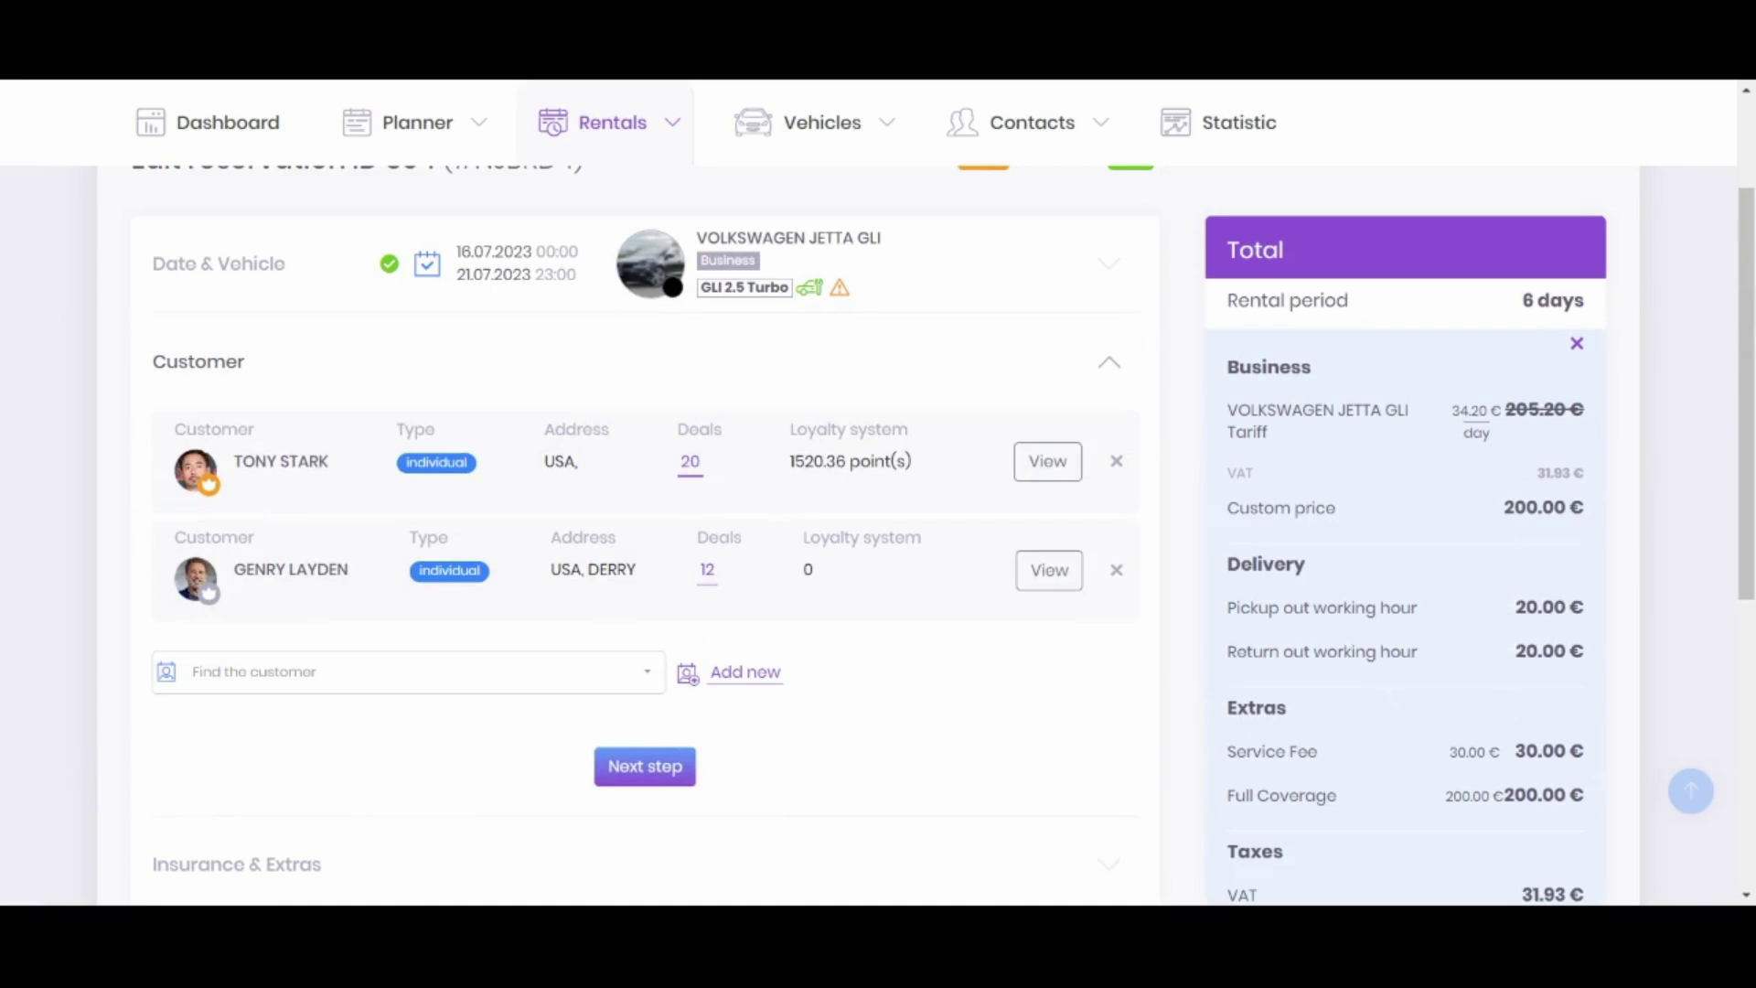
left_click_drag(1515, 607, 1543, 652)
scroll(1500, 660, "down", 3)
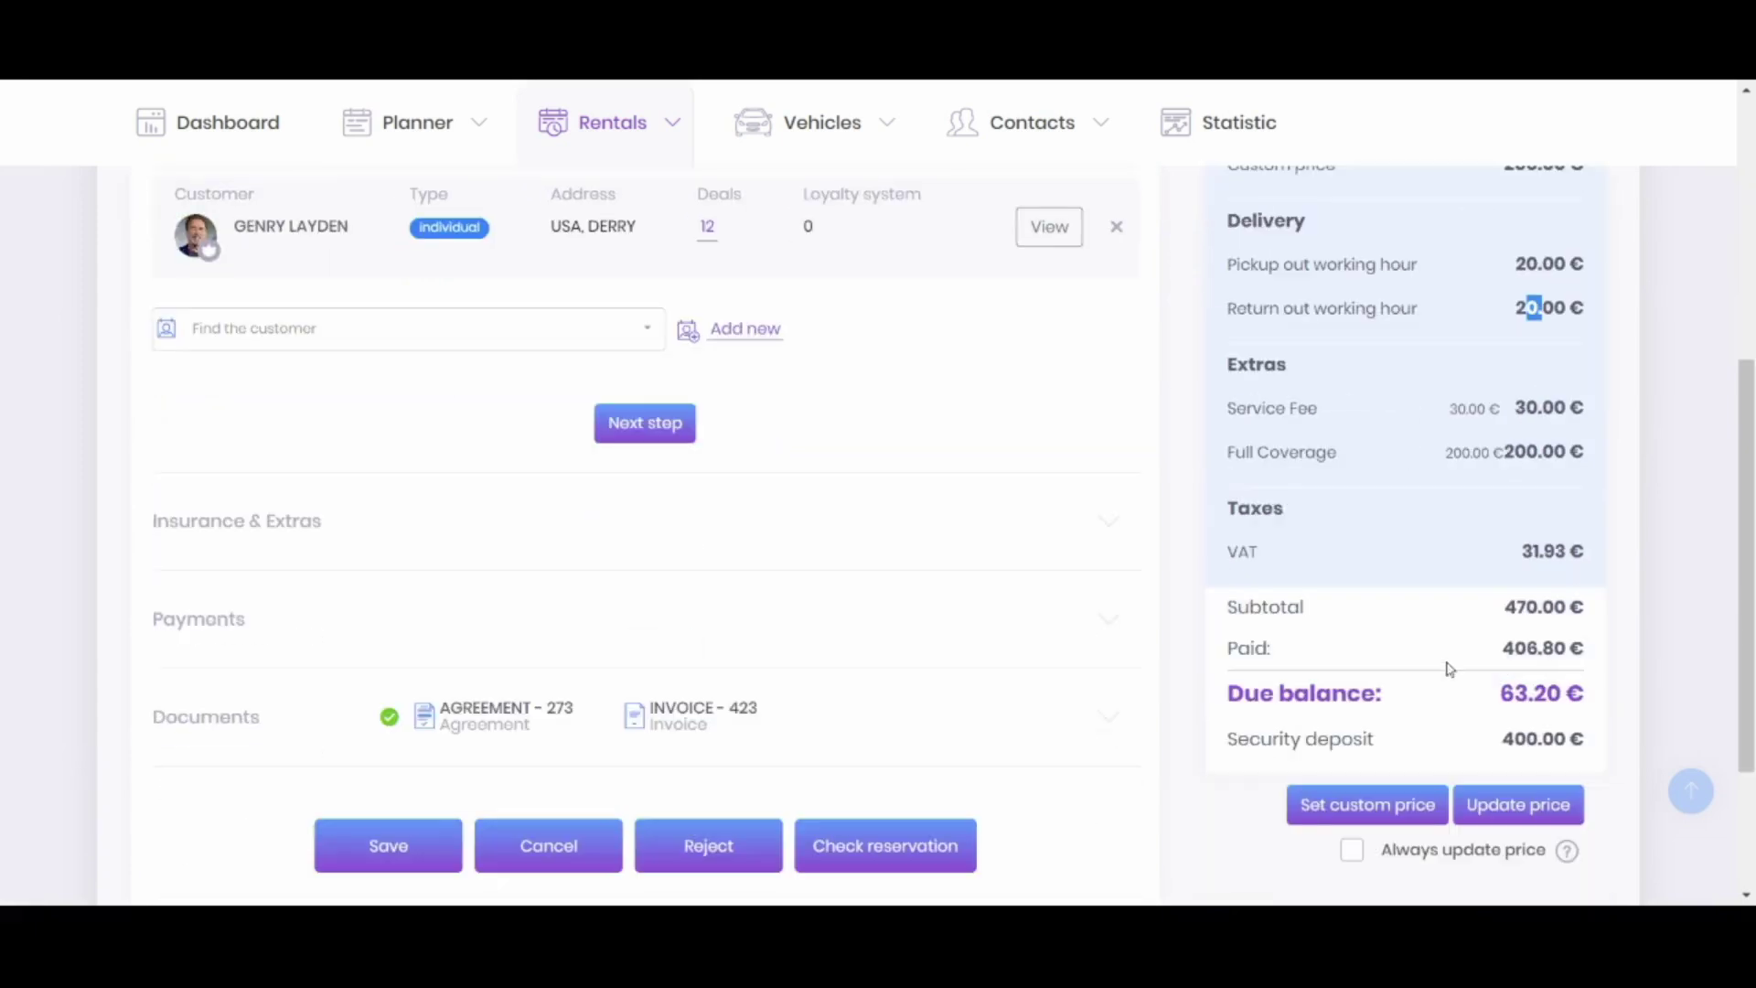
Step: Set the Pickup out working hour fee to a 0 € custom price
left_click(1367, 805)
left_click(667, 452)
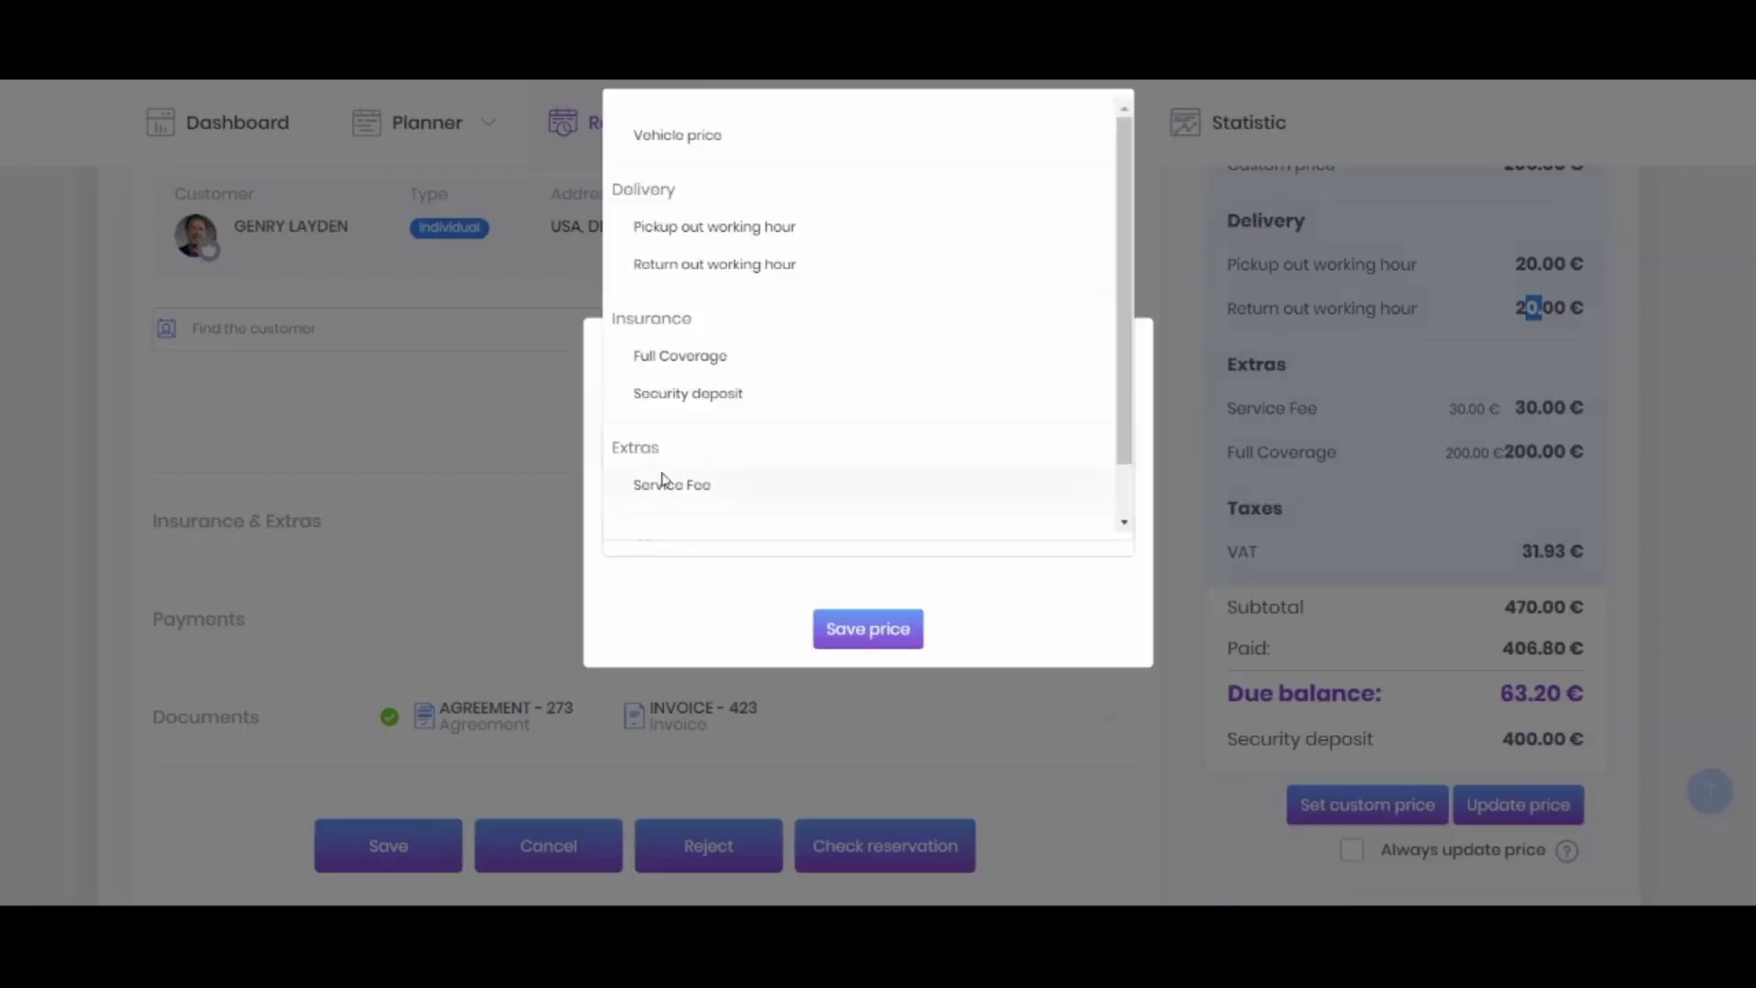
left_click(714, 226)
left_click(732, 534)
type("0")
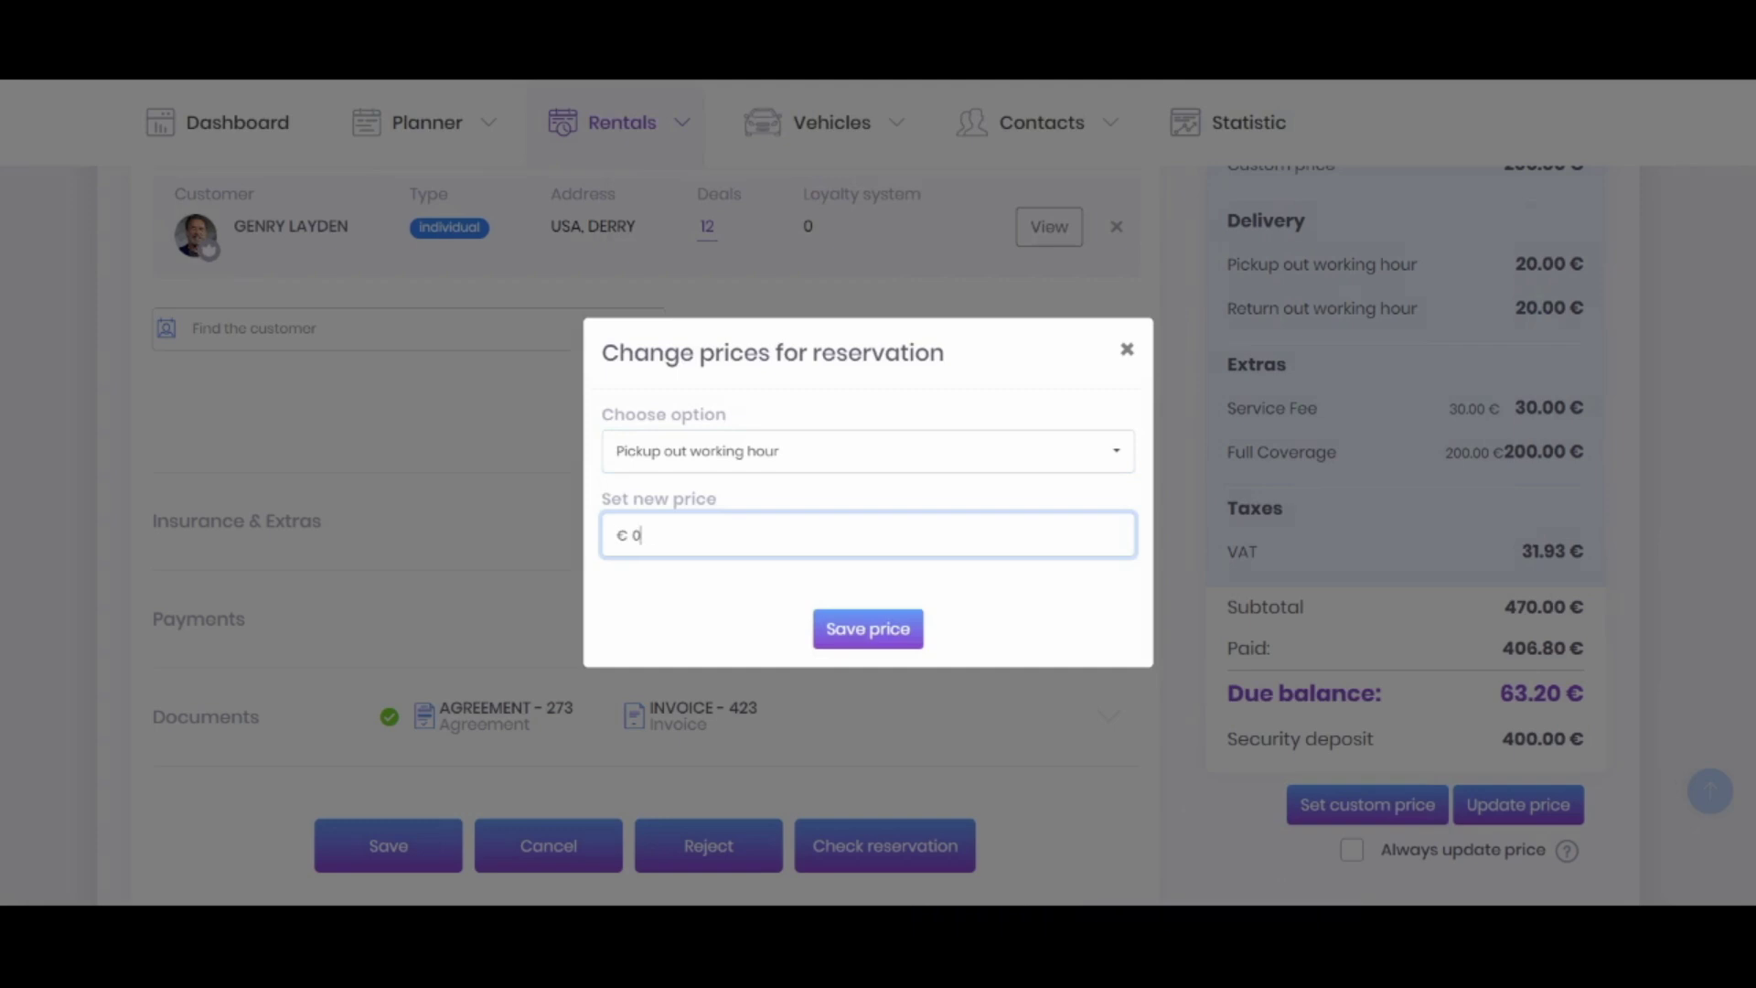
left_click(868, 628)
Step: Set the Return out working hour fee to a 0 € custom price
left_click(1367, 805)
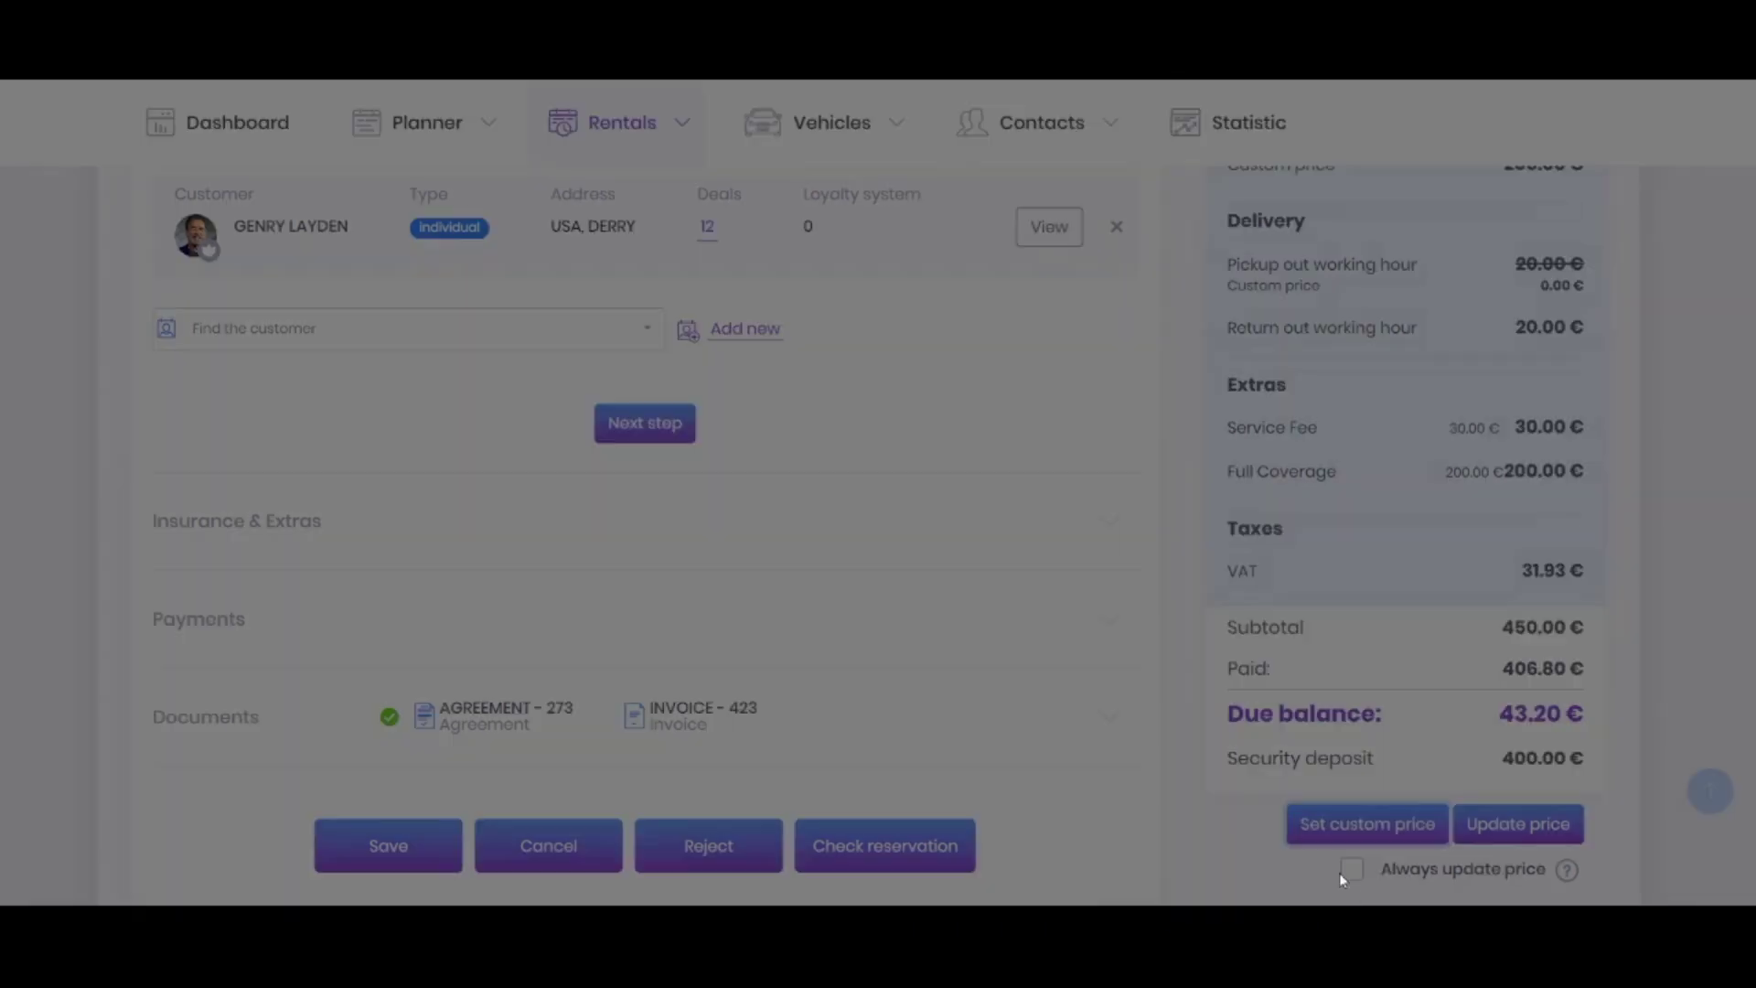
left_click(732, 451)
left_click(714, 254)
left_click(732, 534)
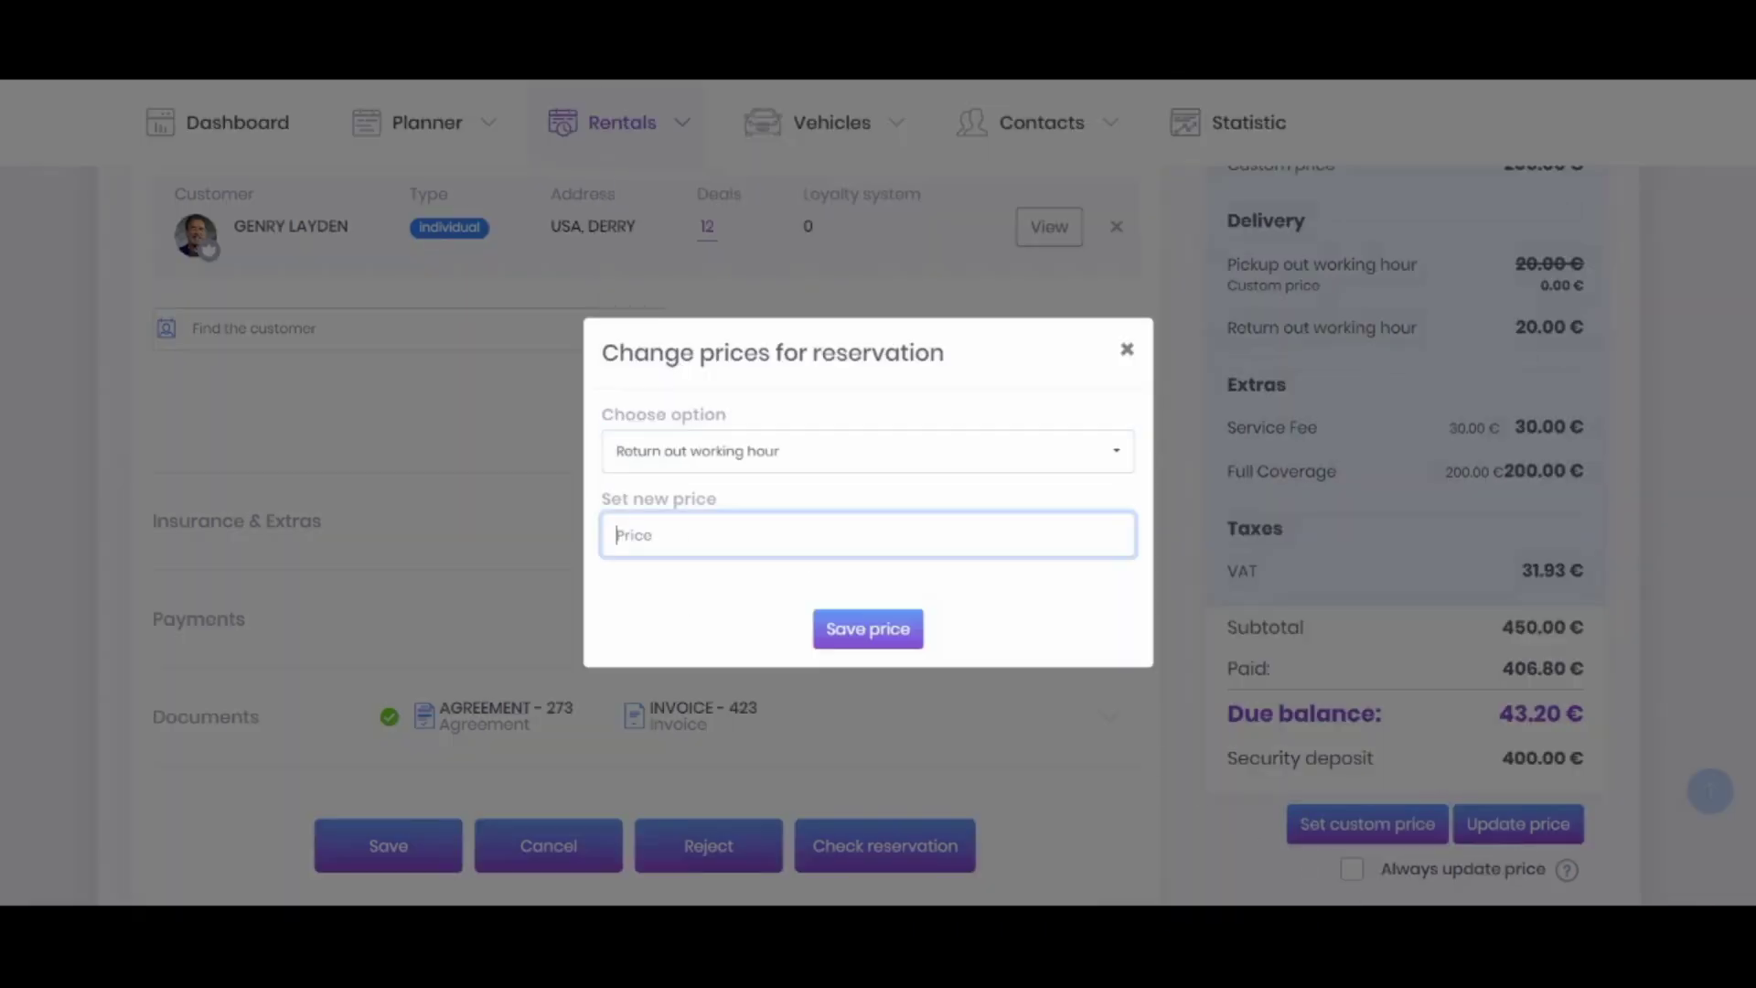
type("0")
left_click(868, 629)
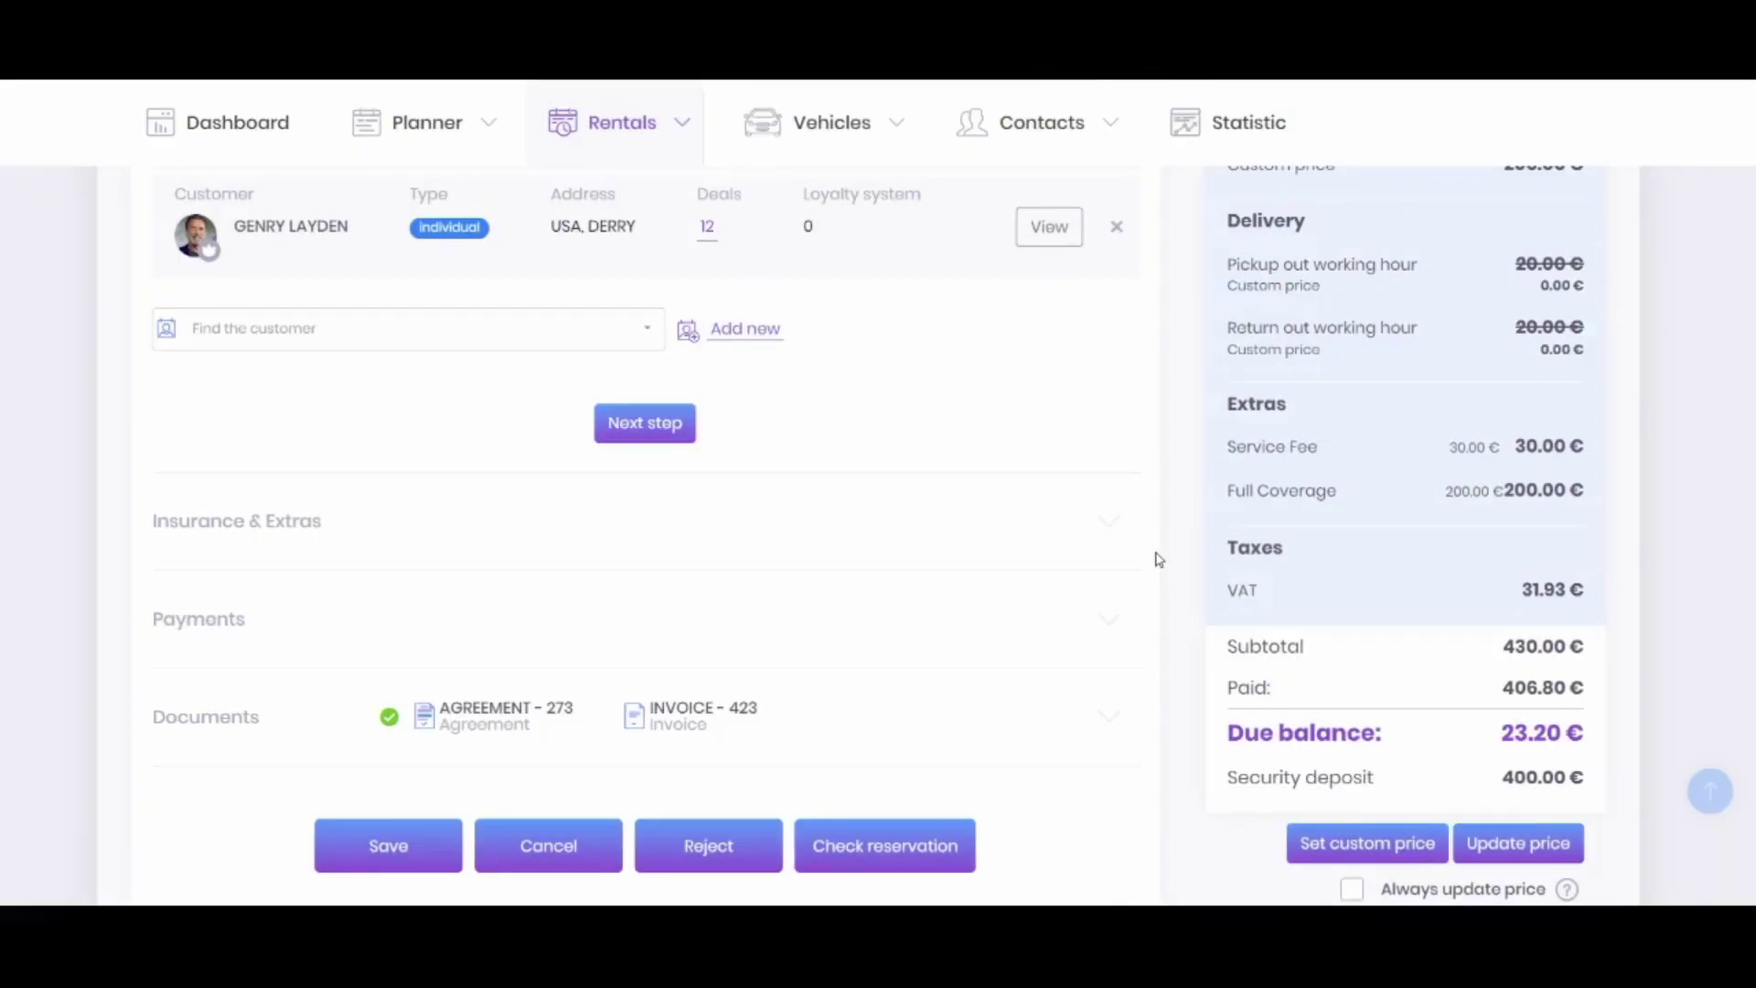
Step: Review the updated totals: 430.00 € subtotal with 23.20 € due
scroll(1502, 546, "up", 3)
left_click_drag(1540, 579, 1588, 580)
scroll(1555, 640, "down", 2)
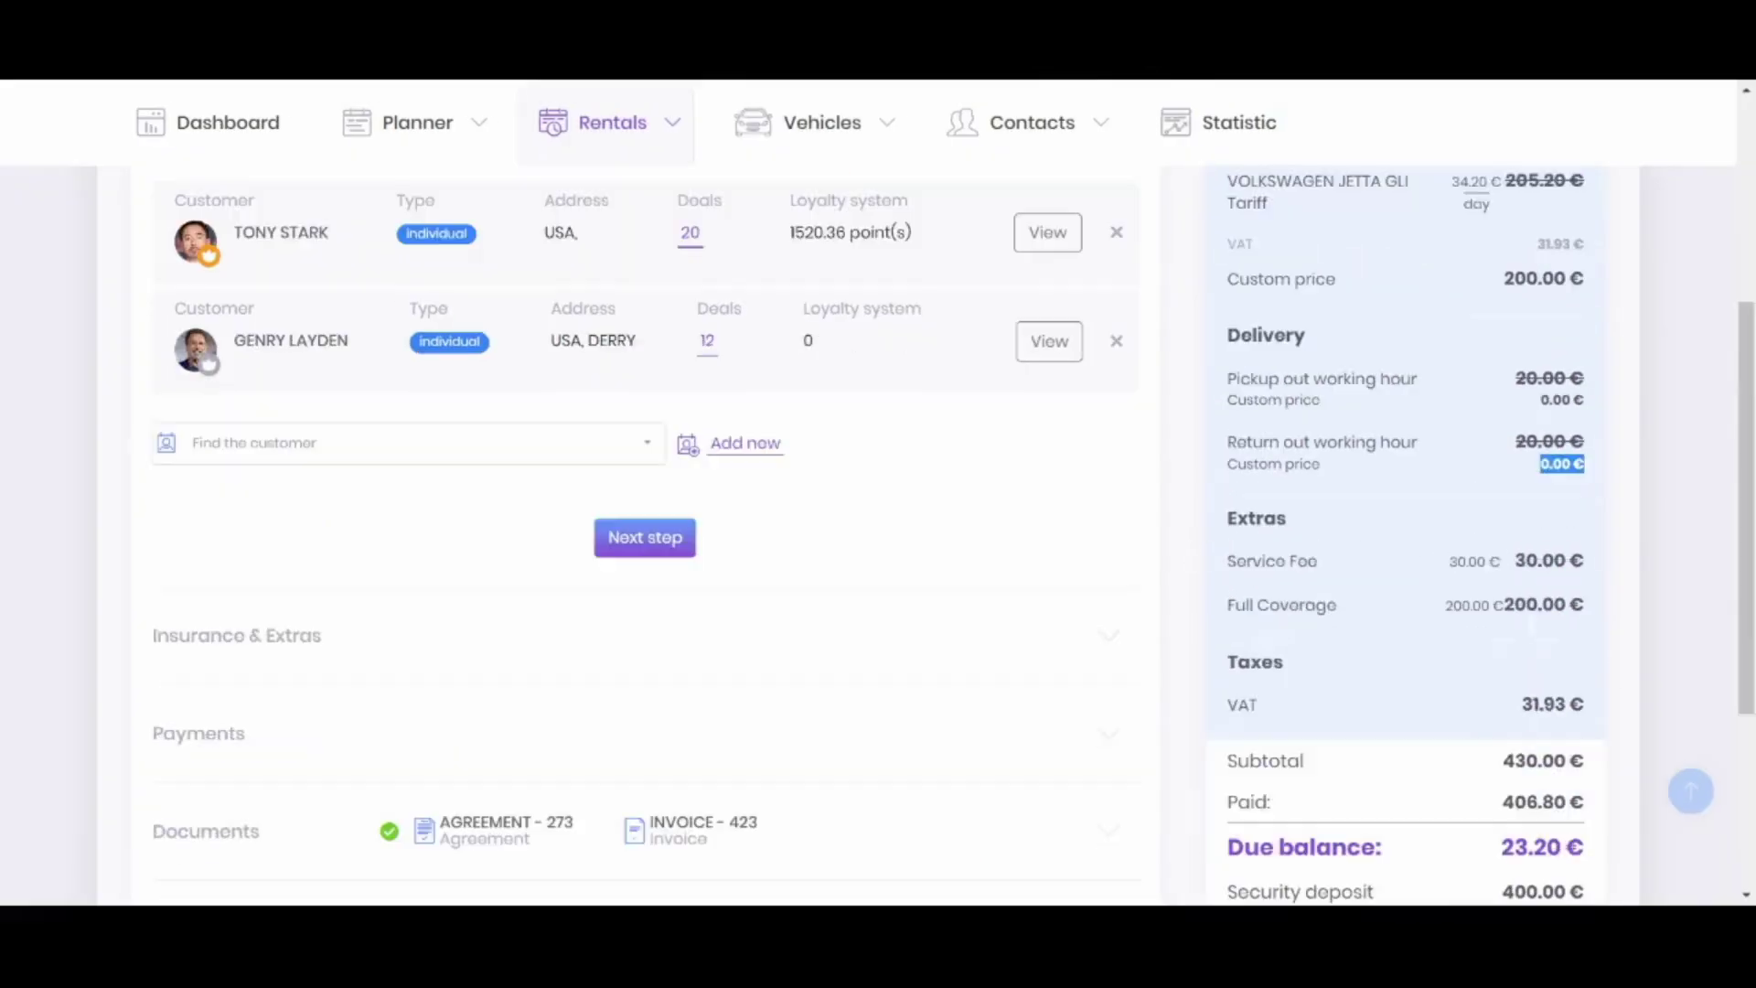
left_click_drag(1501, 732, 1562, 731)
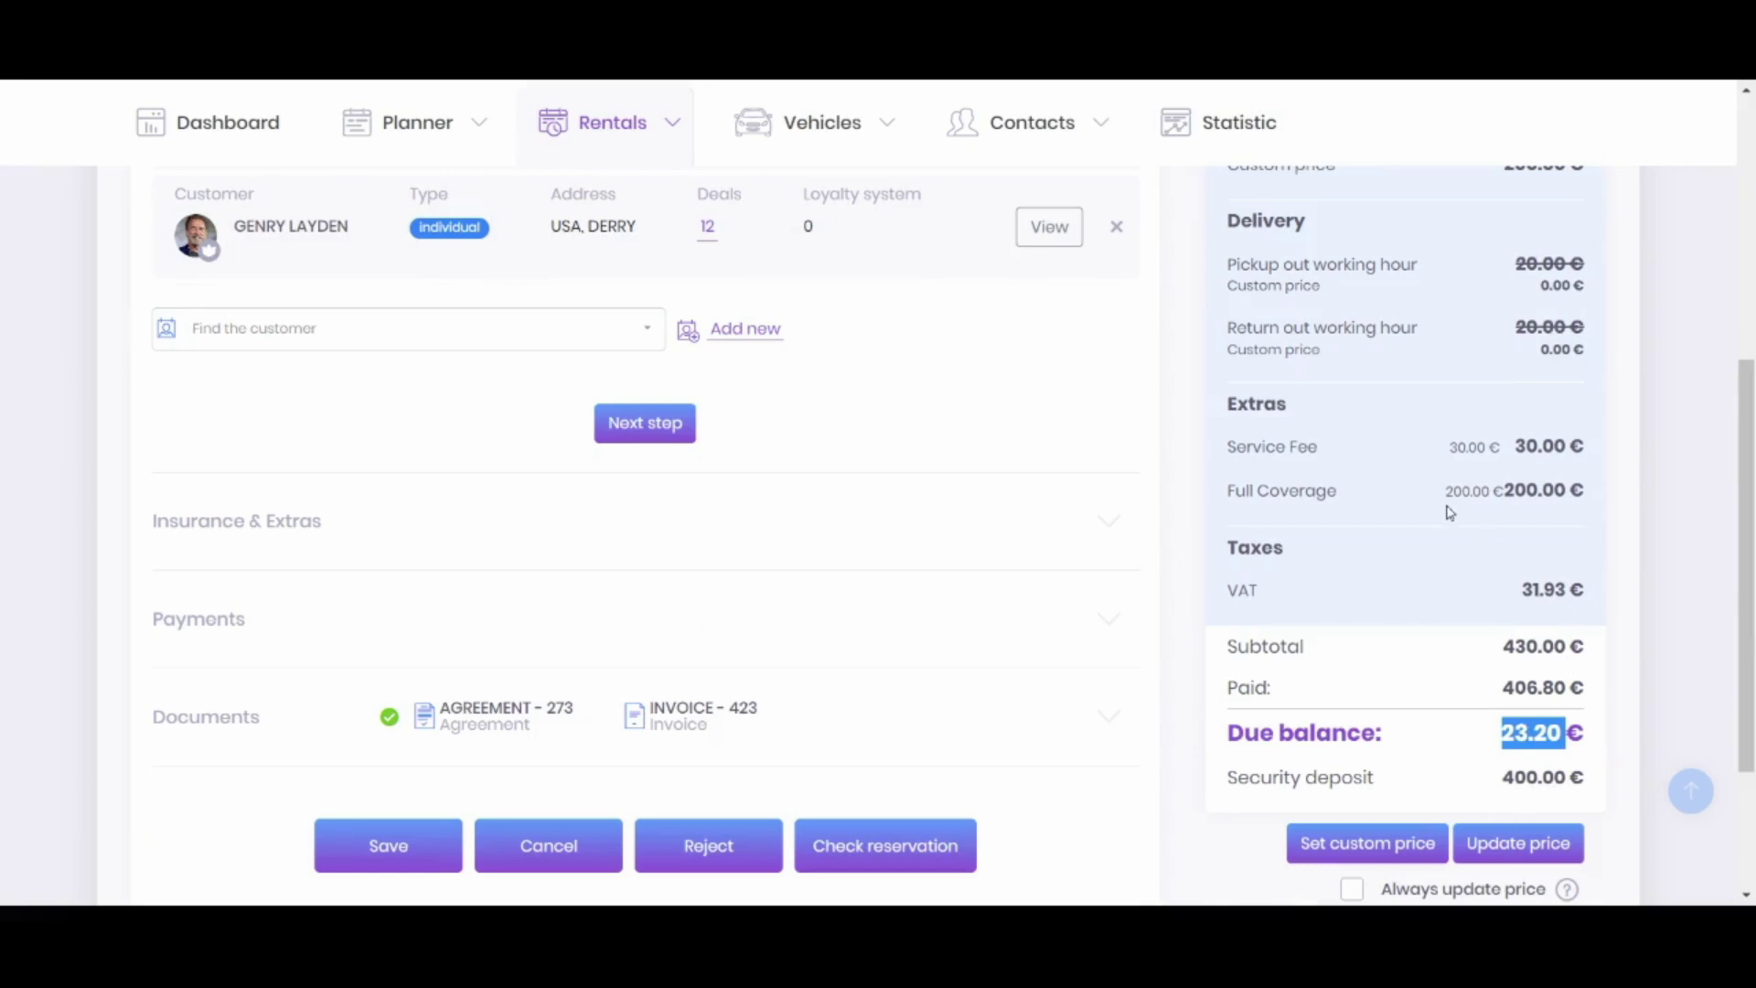
scroll(1455, 548, "down", 2)
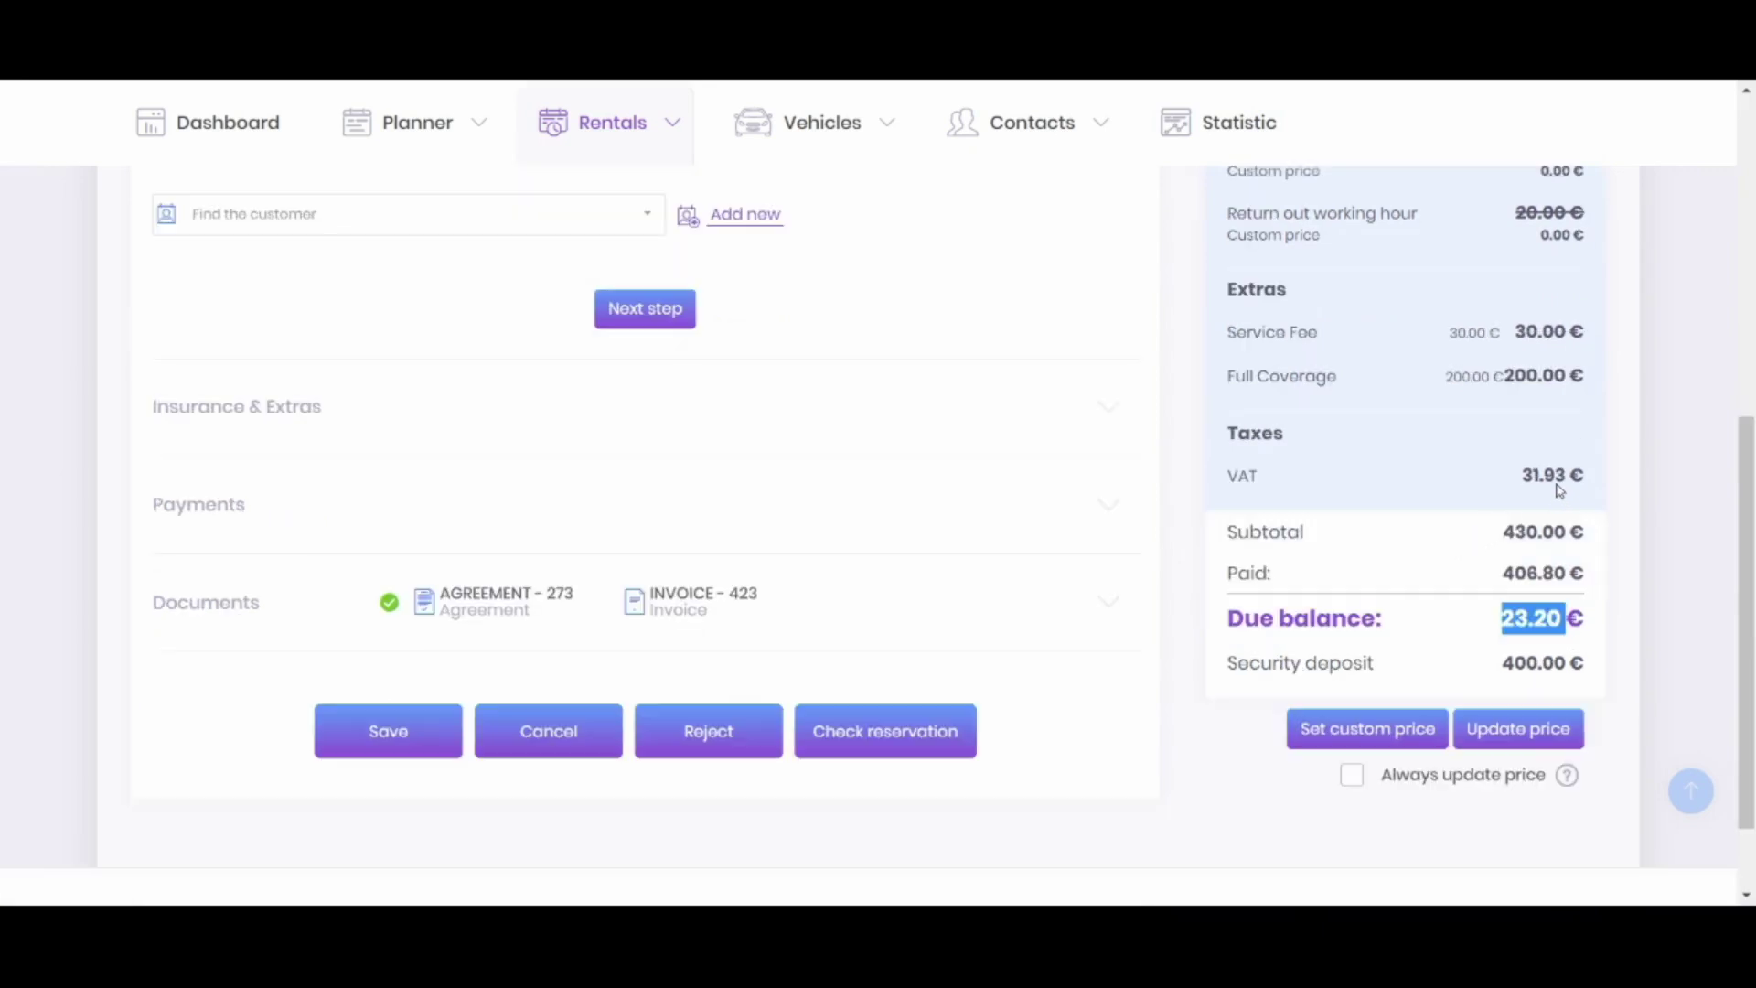
scroll(1455, 499, "up", 3)
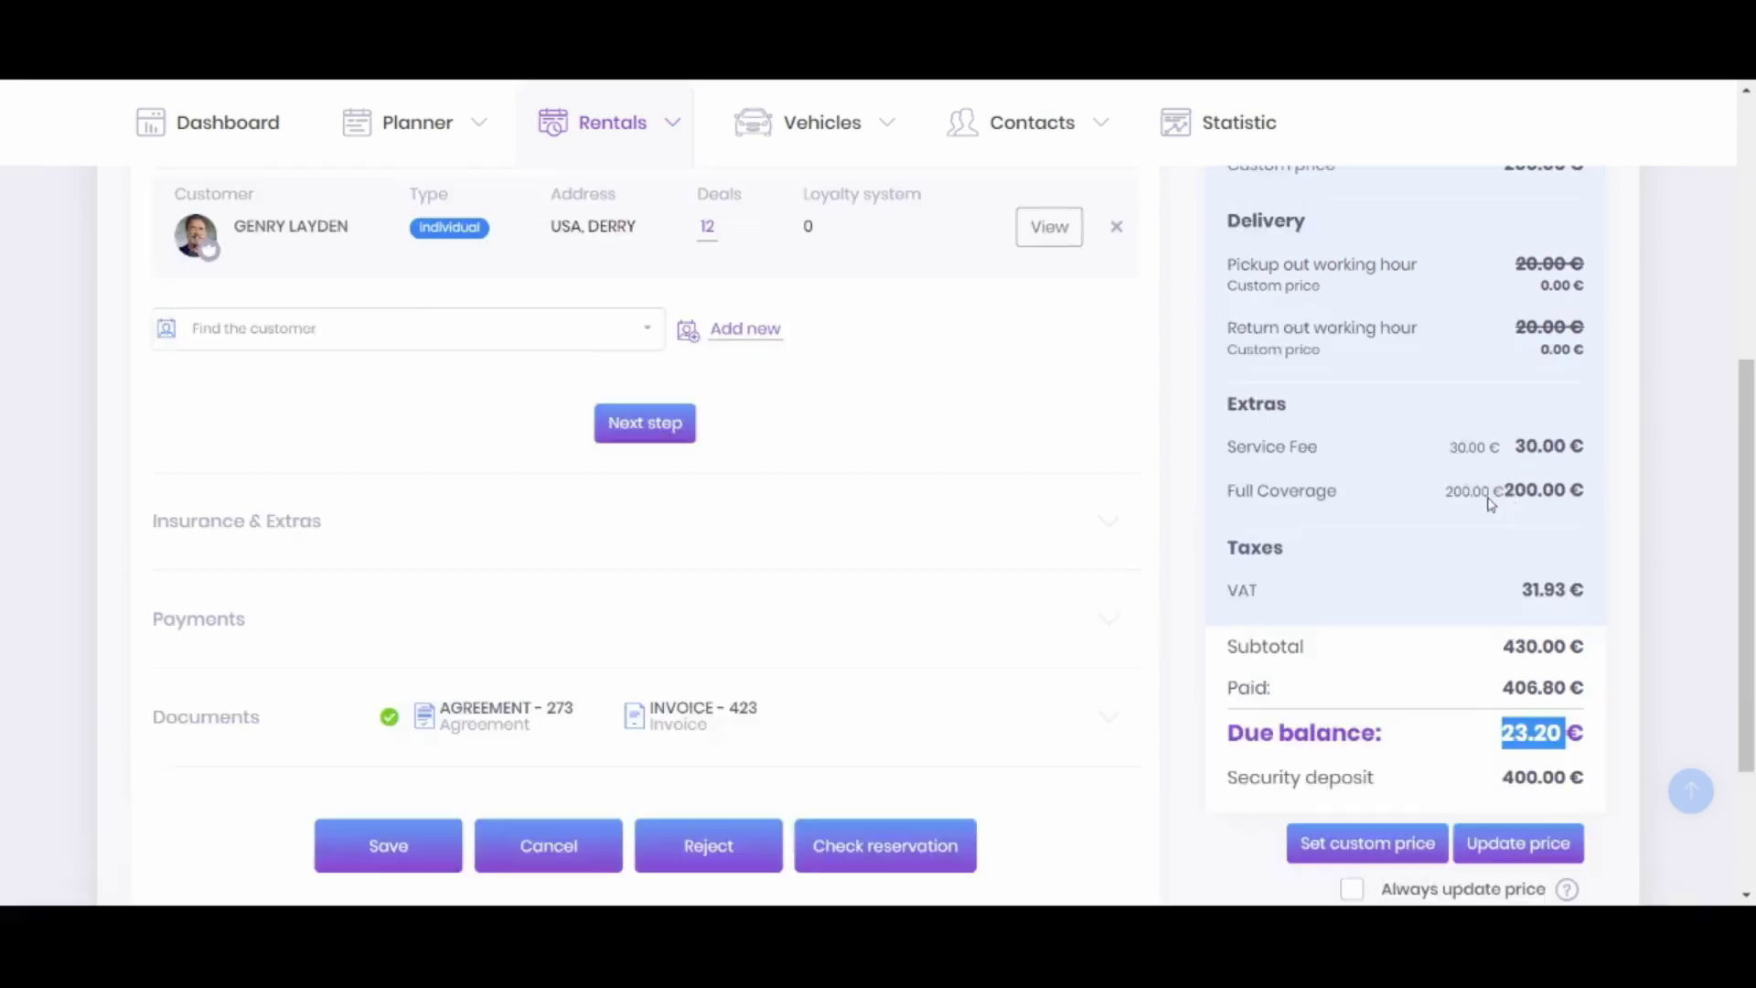